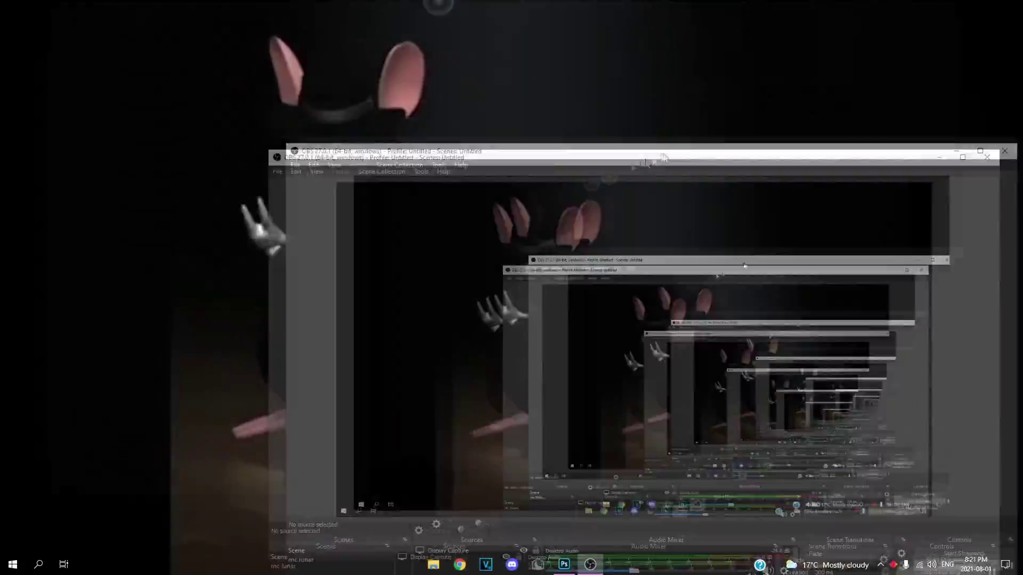
Step: Reposition the OBS window on the desktop and open its settings
{"action": "left_click_drag", "start_coordinate": [663, 157], "coordinate": [522, 42]}
{"action": "left_click", "coordinate": [819, 490]}
{"action": "scroll", "coordinate": [411, 213], "scroll_direction": "down", "scroll_amount": 7}
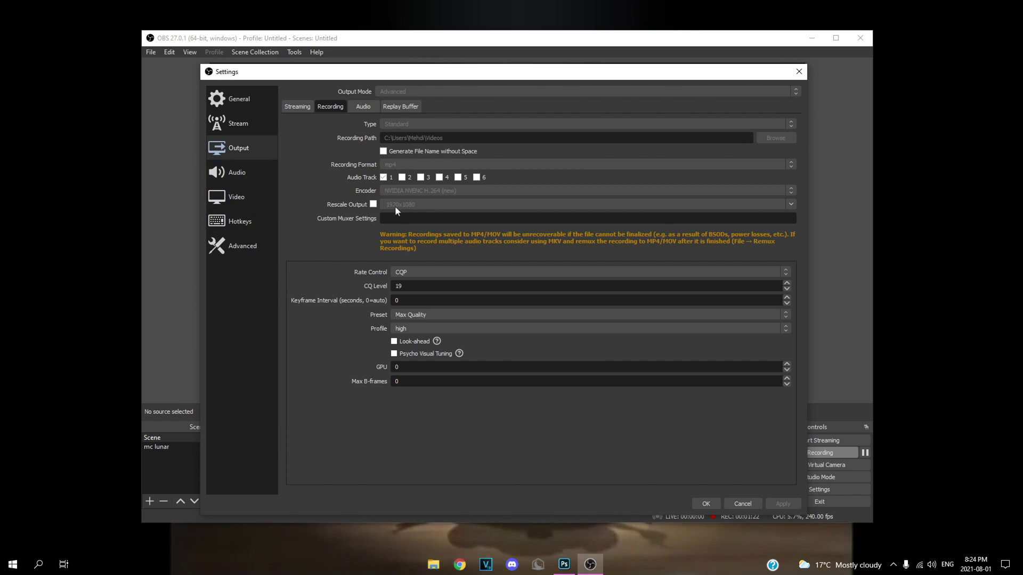
Step: Check the available rate controls for the recording output and keep CQP selected
{"action": "left_click", "coordinate": [407, 275]}
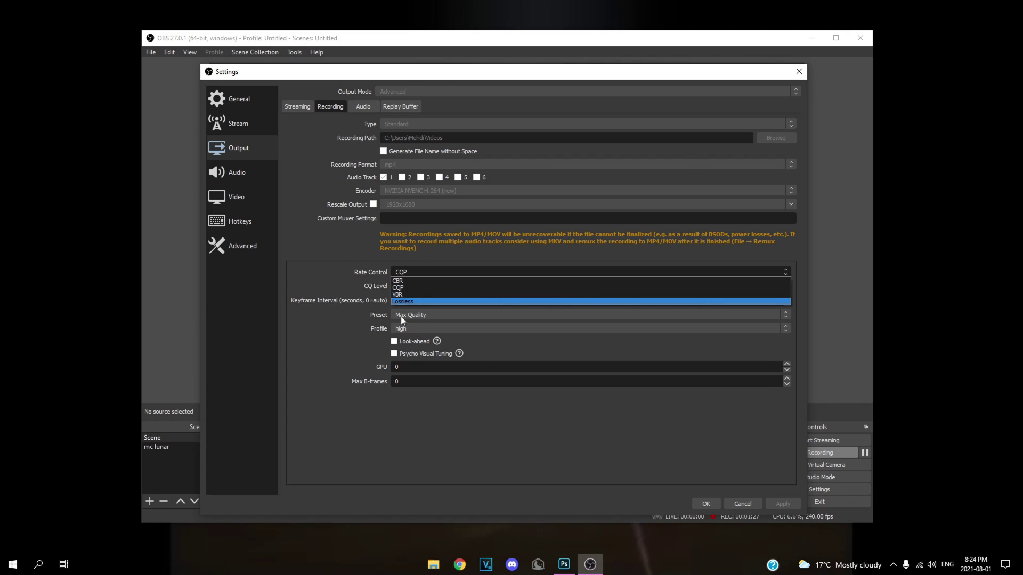
{"action": "left_click", "coordinate": [404, 272]}
{"action": "left_click", "coordinate": [403, 272]}
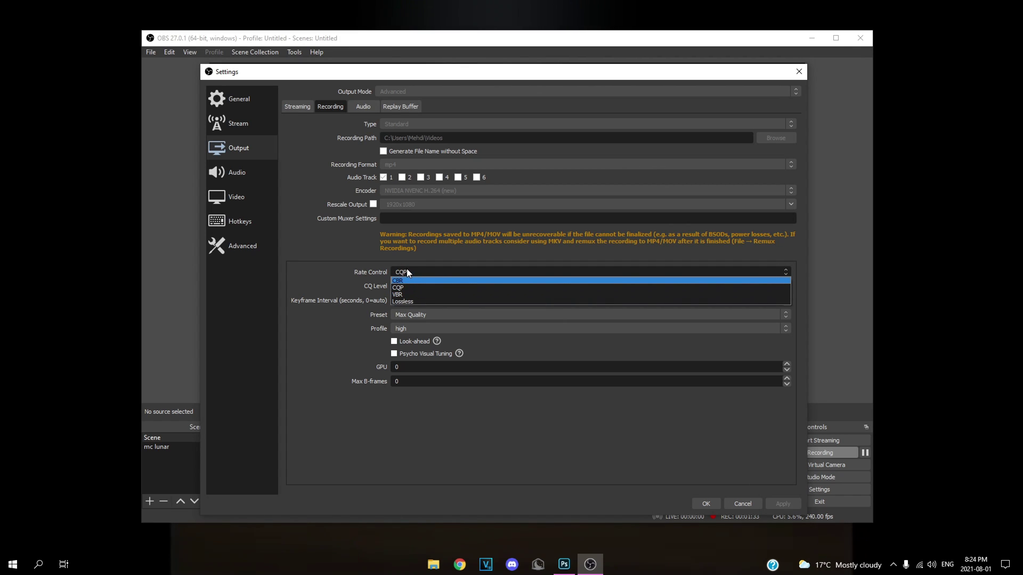
{"action": "left_click", "coordinate": [407, 270]}
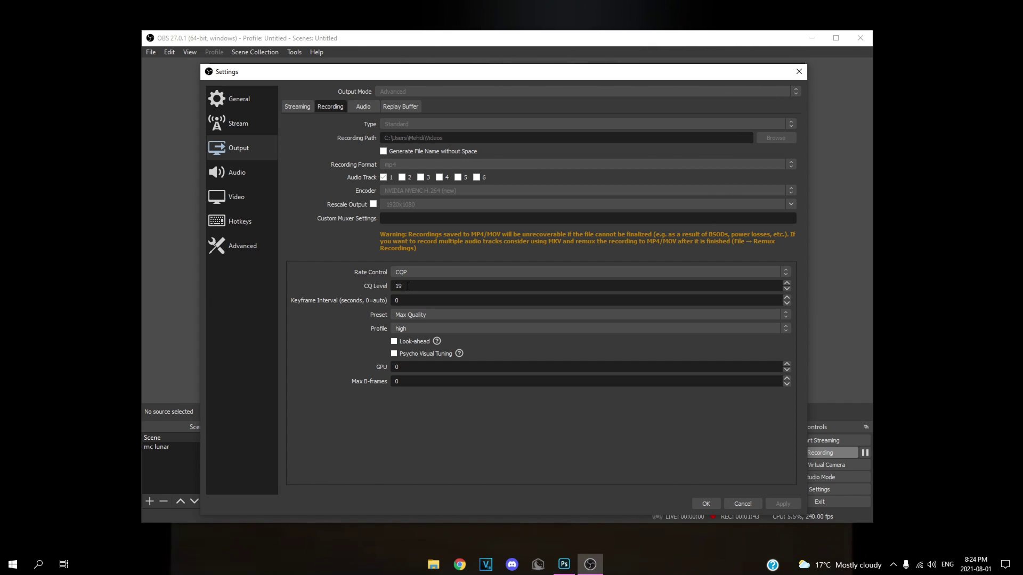
Step: Set the recording's CQ Level to 19 and its encoder preset to Max Quality
{"action": "left_click", "coordinate": [408, 286]}
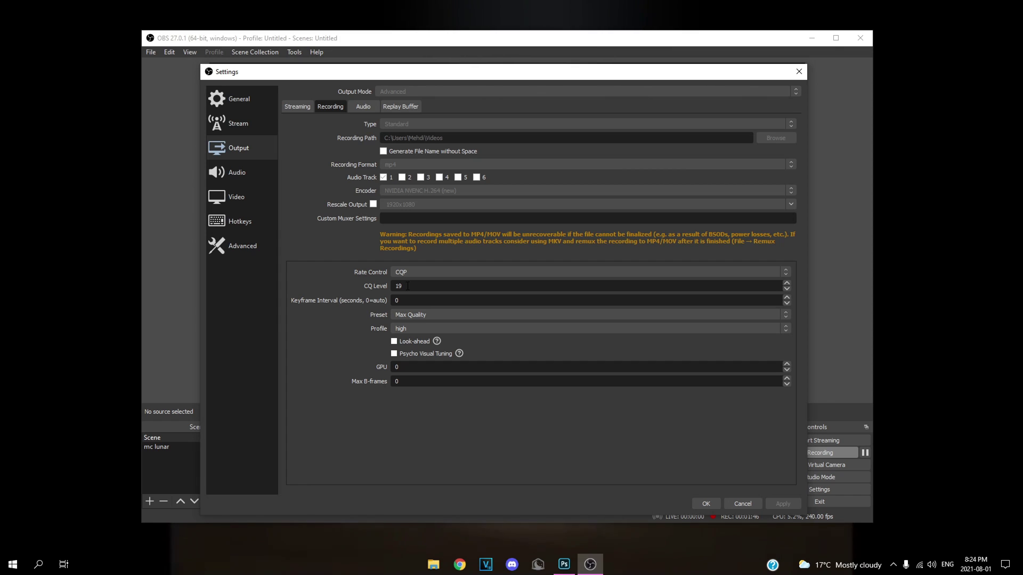
{"action": "key", "text": "BackSpace"}
{"action": "key", "text": "BackSpace"}
{"action": "type", "text": "1"}
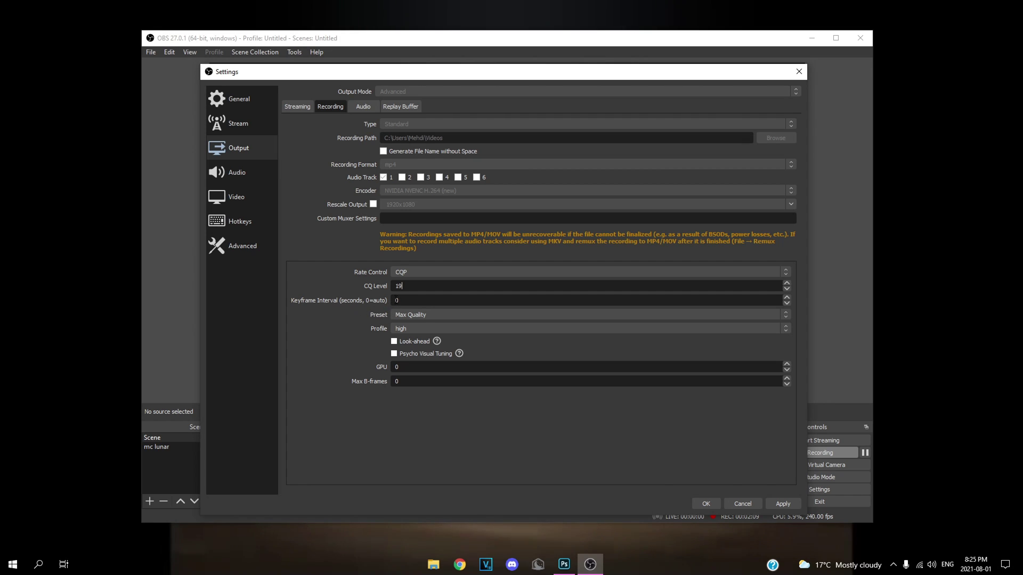
{"action": "left_click", "coordinate": [419, 313]}
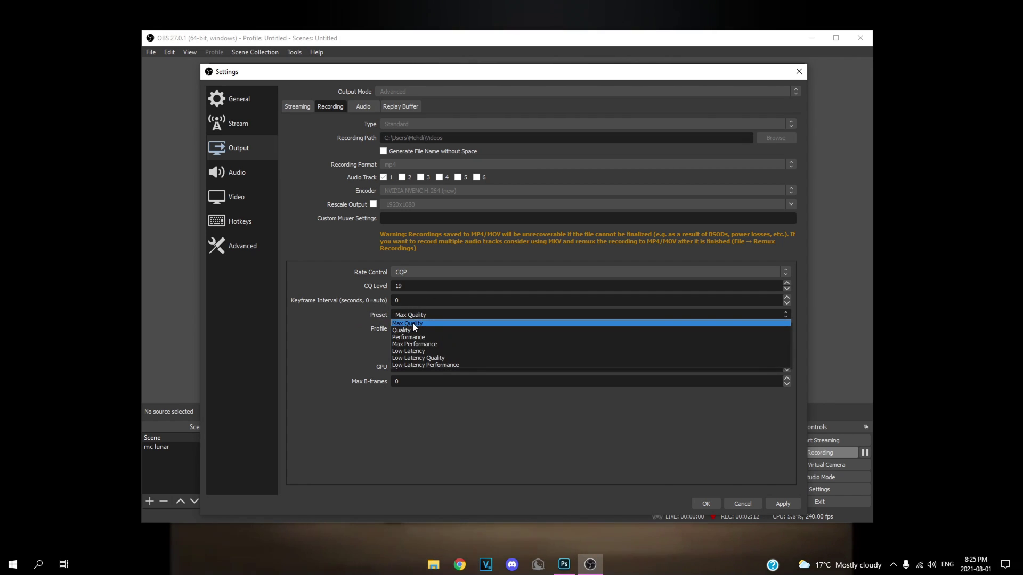
{"action": "left_click", "coordinate": [434, 324]}
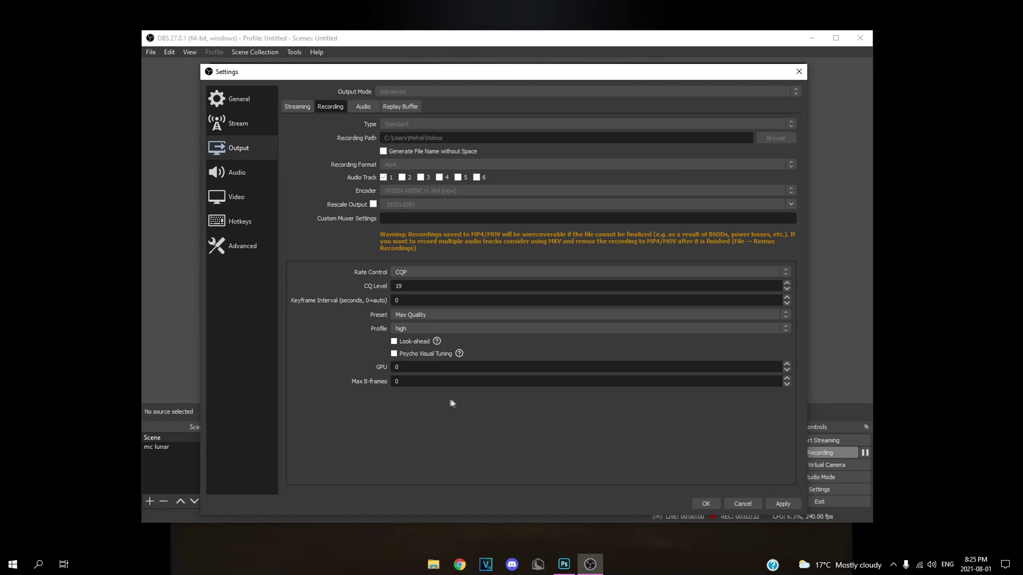
Step: Review the audio devices, the video resolution and frame rate, the hotkeys and the advanced settings
{"action": "left_click", "coordinate": [237, 172]}
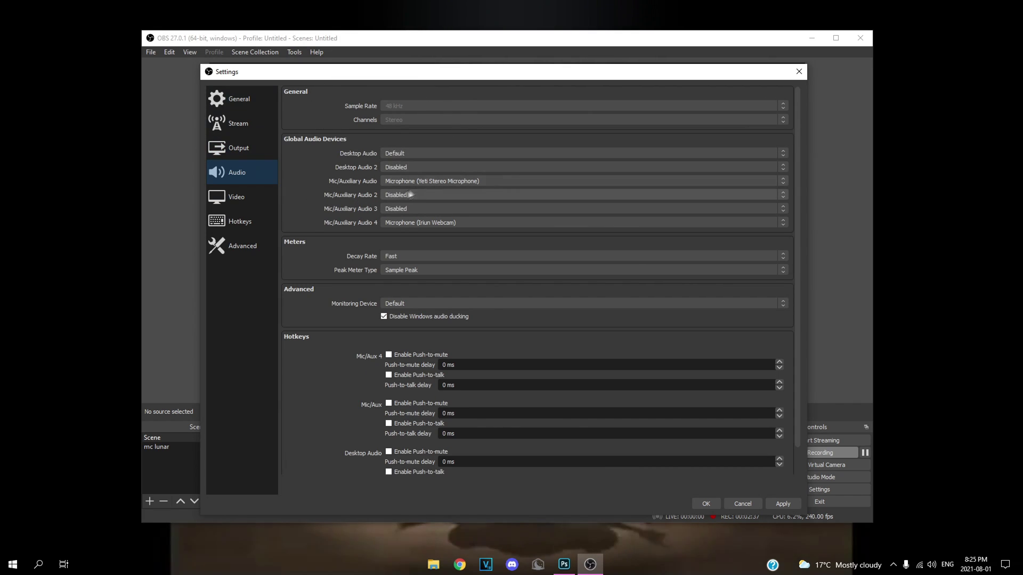
{"action": "scroll", "coordinate": [350, 247], "scroll_direction": "down", "scroll_amount": 2}
{"action": "scroll", "coordinate": [350, 247], "scroll_direction": "up", "scroll_amount": 2}
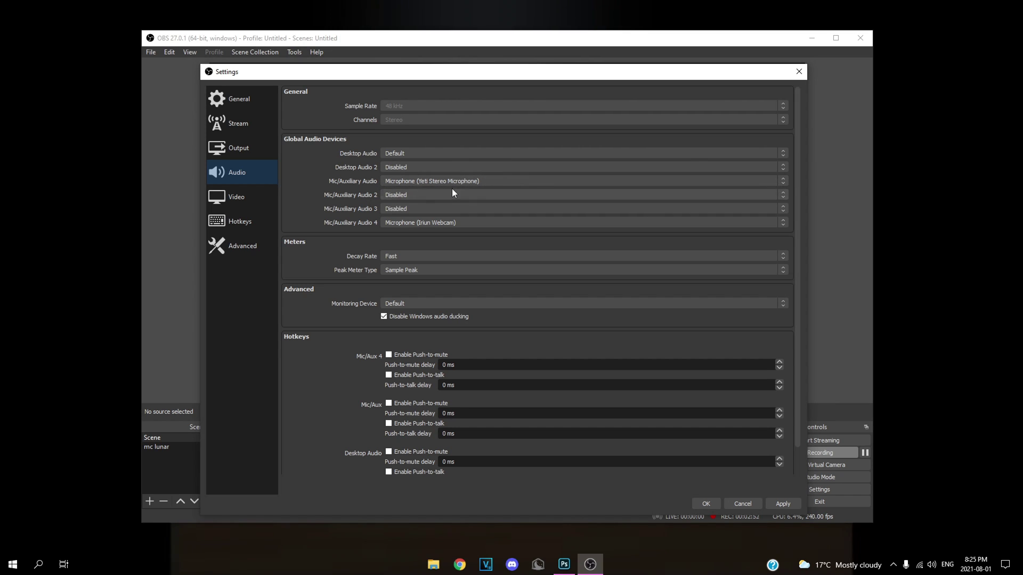
{"action": "left_click", "coordinate": [235, 196]}
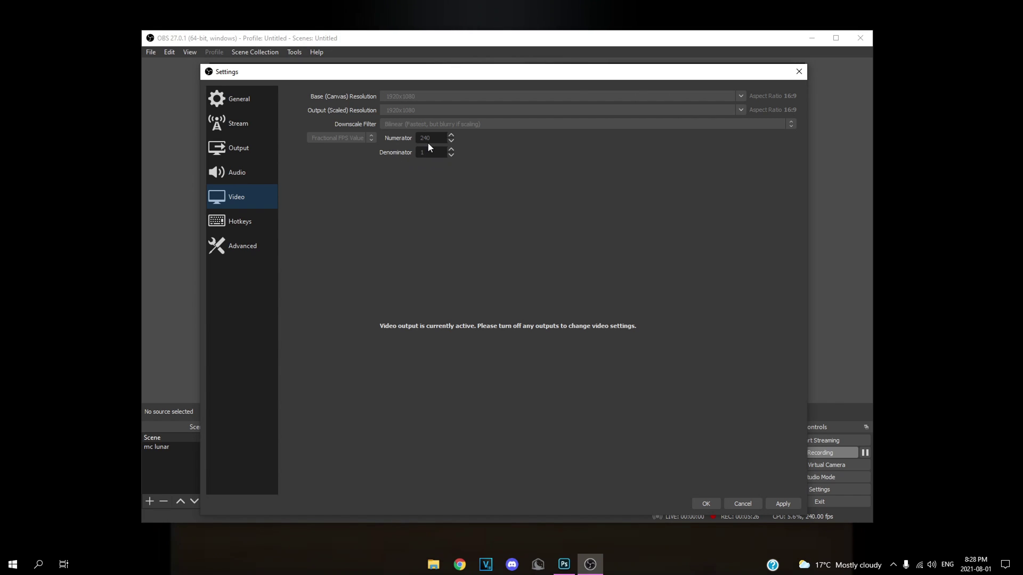
{"action": "key", "text": "Down"}
{"action": "scroll", "coordinate": [341, 292], "scroll_direction": "down", "scroll_amount": 5}
{"action": "scroll", "coordinate": [340, 292], "scroll_direction": "down", "scroll_amount": 3}
{"action": "scroll", "coordinate": [330, 326], "scroll_direction": "up", "scroll_amount": 10}
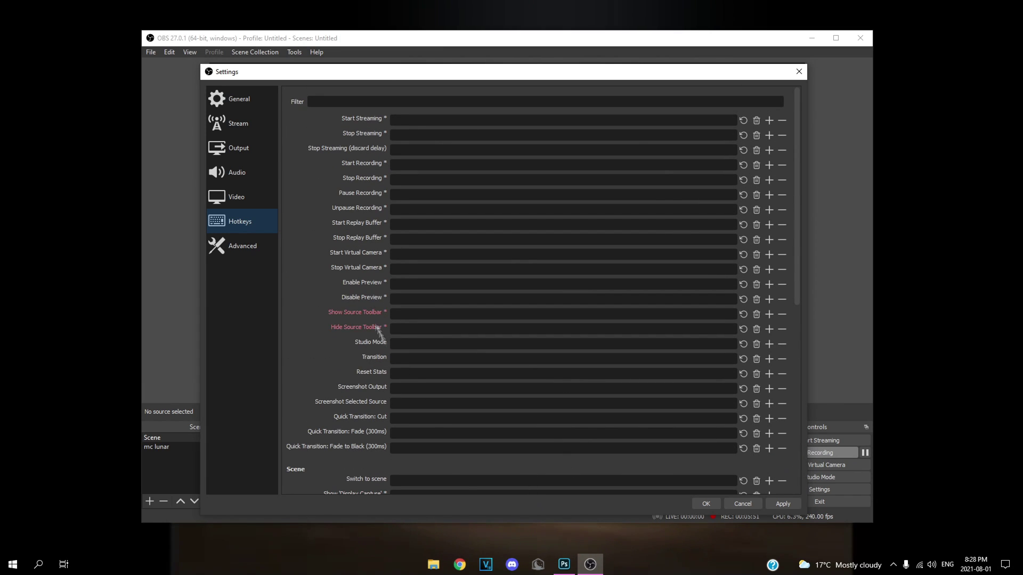
{"action": "key", "text": "Down"}
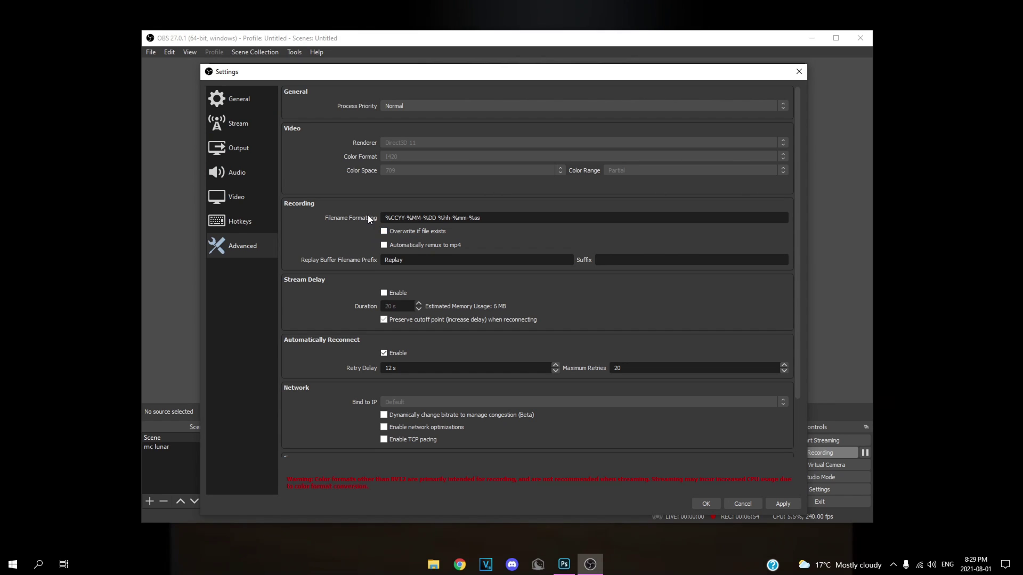
{"action": "scroll", "coordinate": [423, 302], "scroll_direction": "down", "scroll_amount": 2}
{"action": "double_click", "coordinate": [423, 302]}
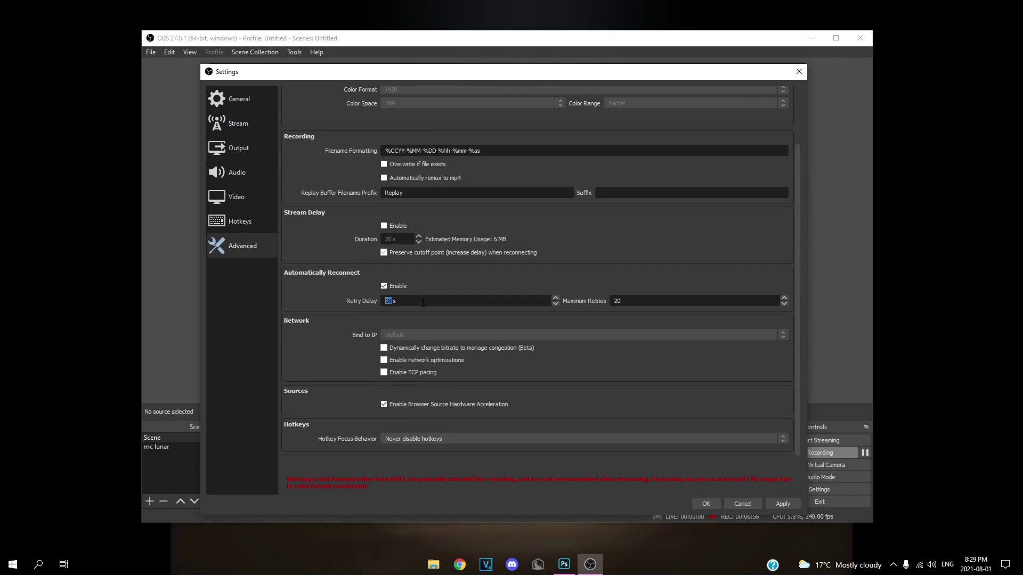
{"action": "scroll", "coordinate": [452, 282], "scroll_direction": "up", "scroll_amount": 1}
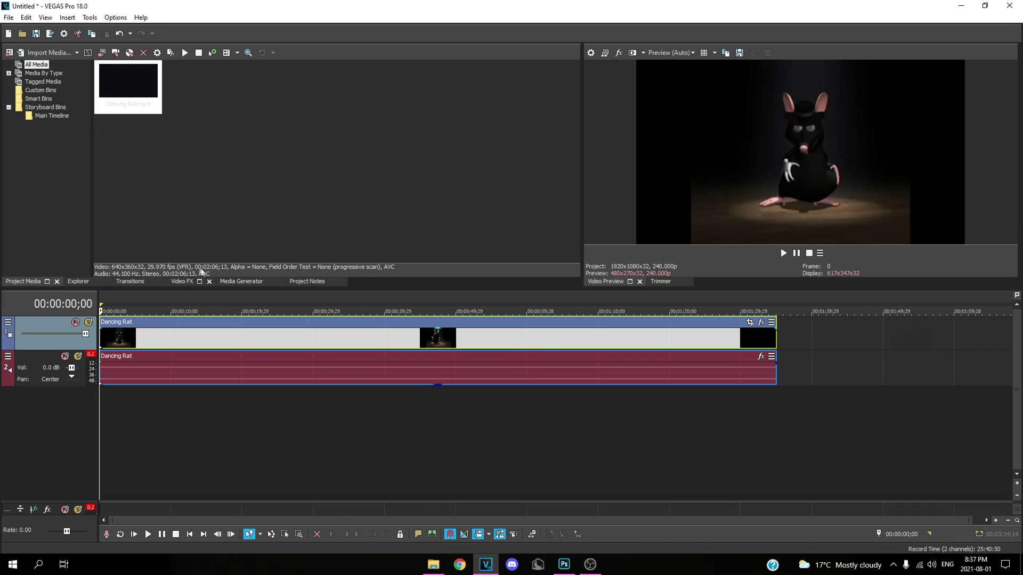
Step: In VEGAS Pro, open the project's video properties and set the motion blur type to Box and the deinterlace method to None
{"action": "left_click", "coordinate": [591, 54]}
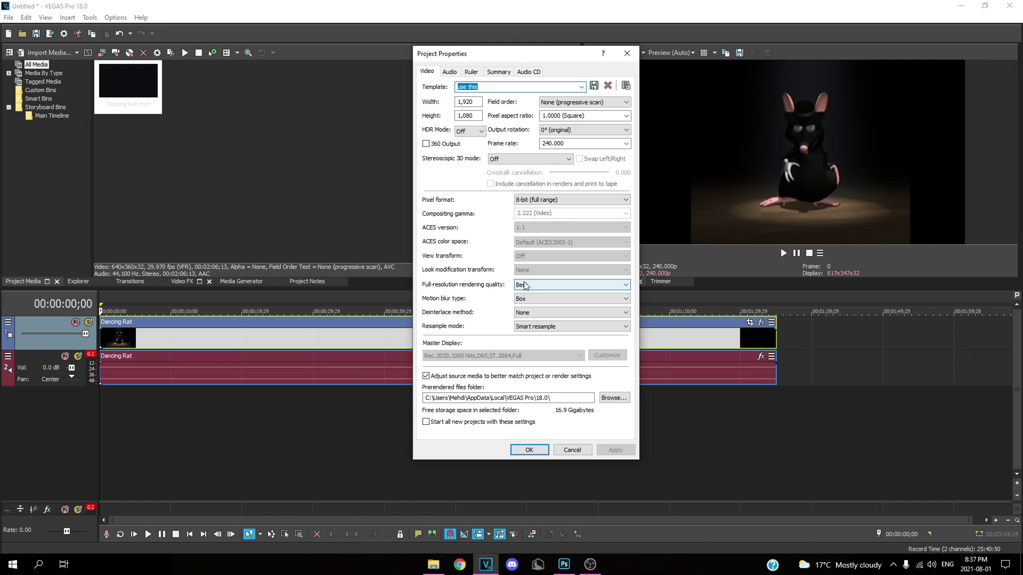
{"action": "left_click", "coordinate": [524, 299]}
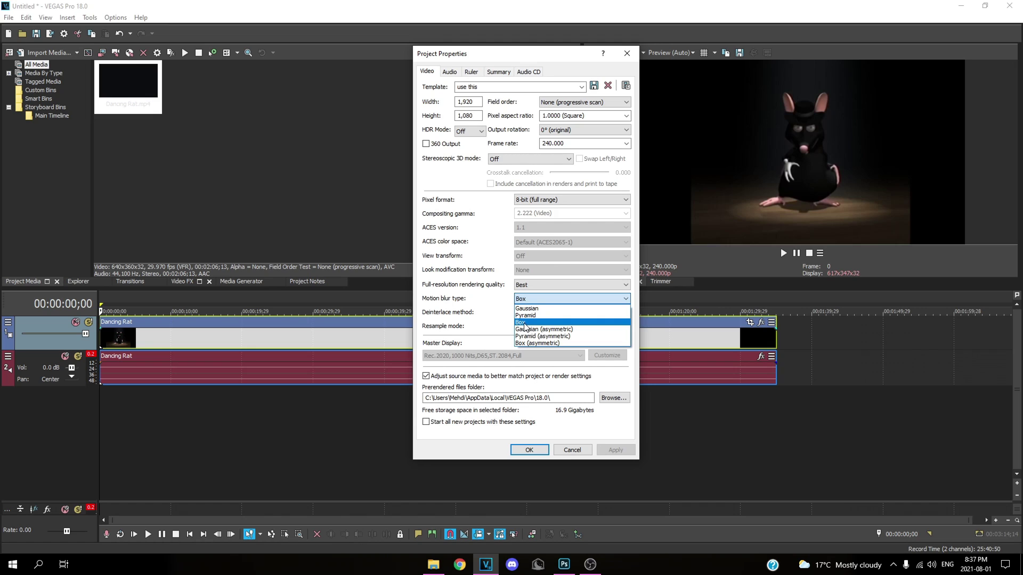
{"action": "left_click", "coordinate": [525, 323]}
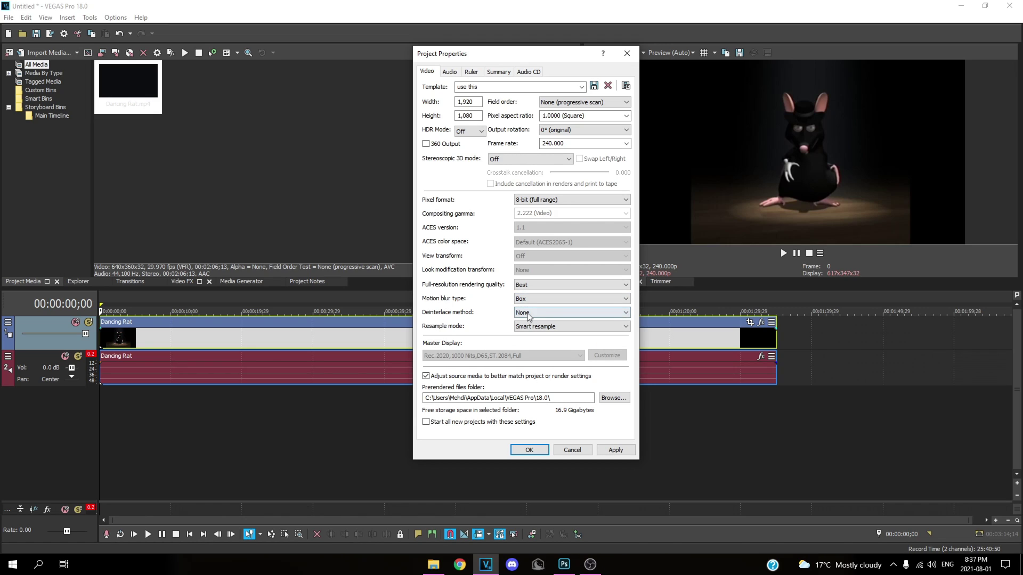
{"action": "left_click", "coordinate": [528, 316]}
{"action": "left_click", "coordinate": [521, 322]}
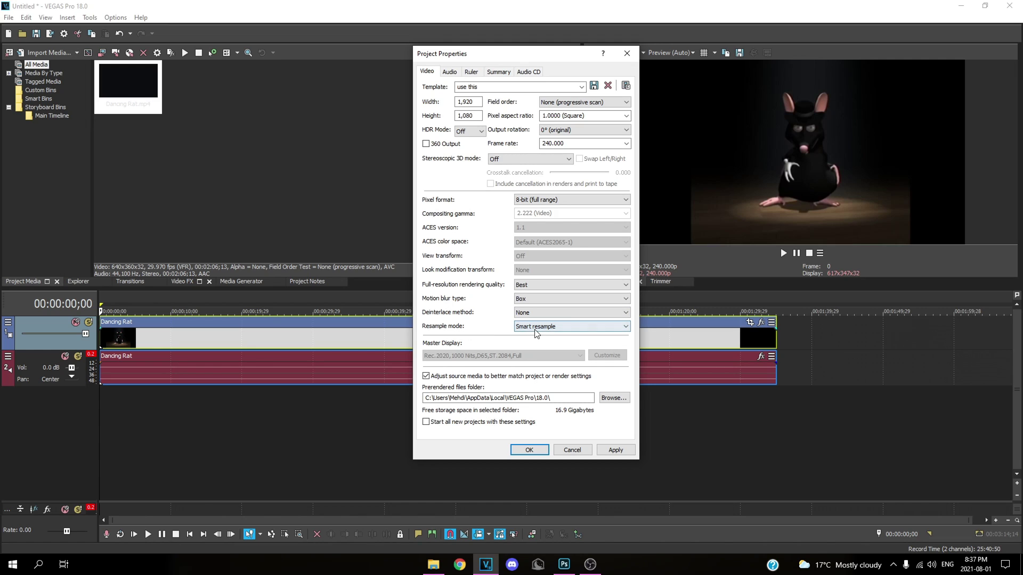
Step: Set the project's resample mode to Smart resample
{"action": "left_click", "coordinate": [536, 327]}
{"action": "left_click", "coordinate": [529, 336]}
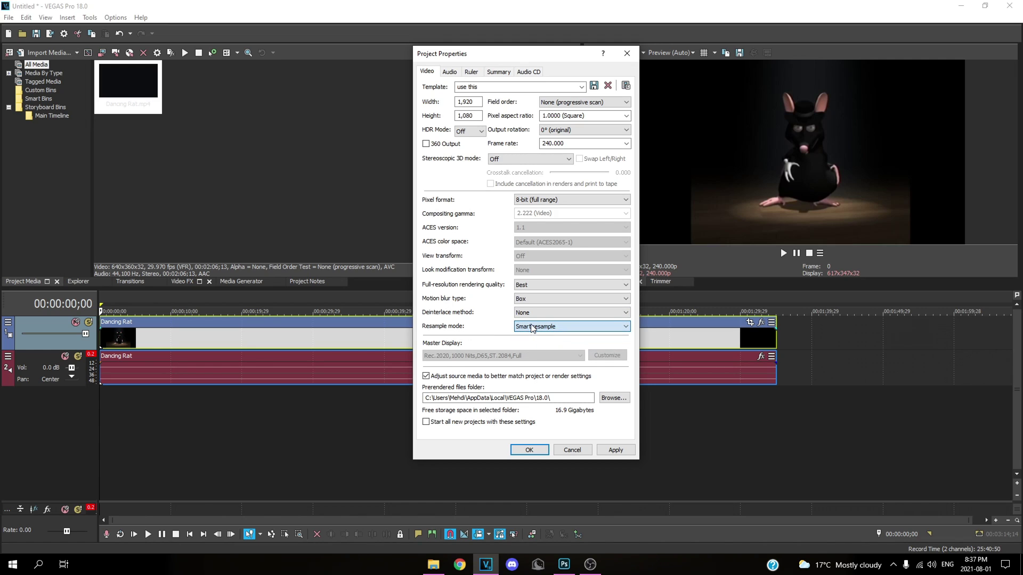
{"action": "left_click", "coordinate": [521, 330]}
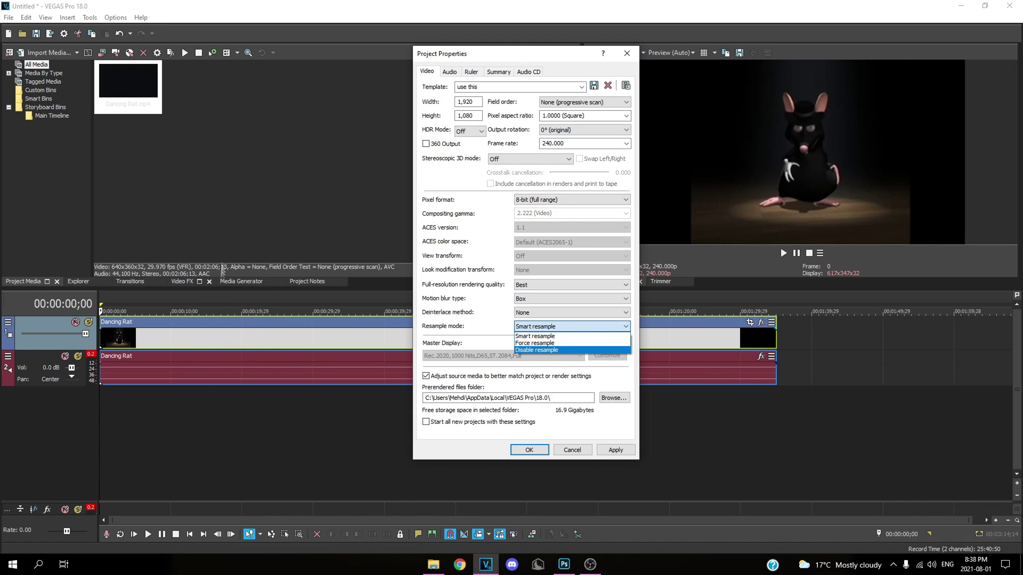
{"action": "left_click", "coordinate": [535, 338]}
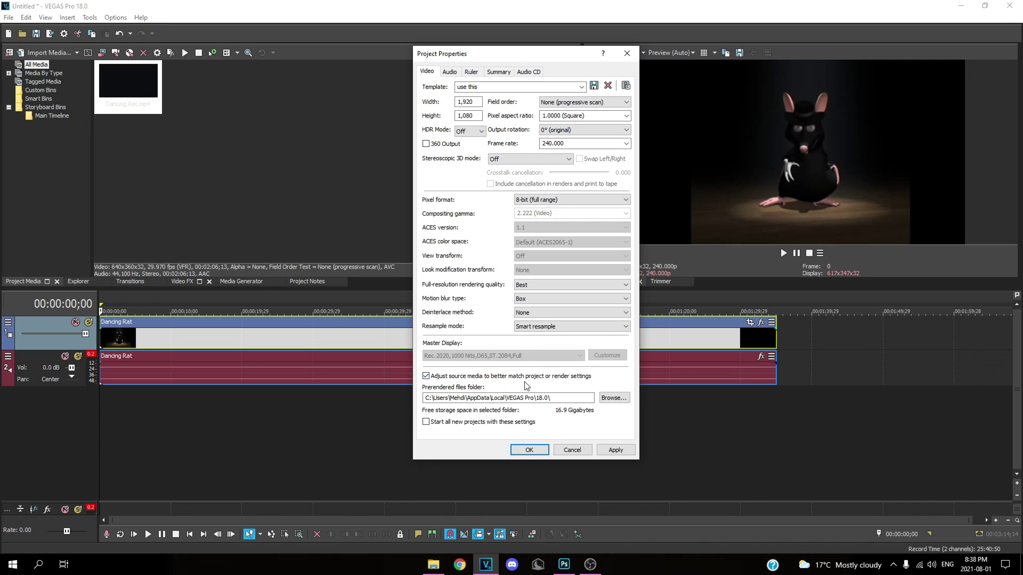
Step: Make all new projects start with these settings, keep the template name "use this" and accept the project properties
{"action": "left_click", "coordinate": [427, 423]}
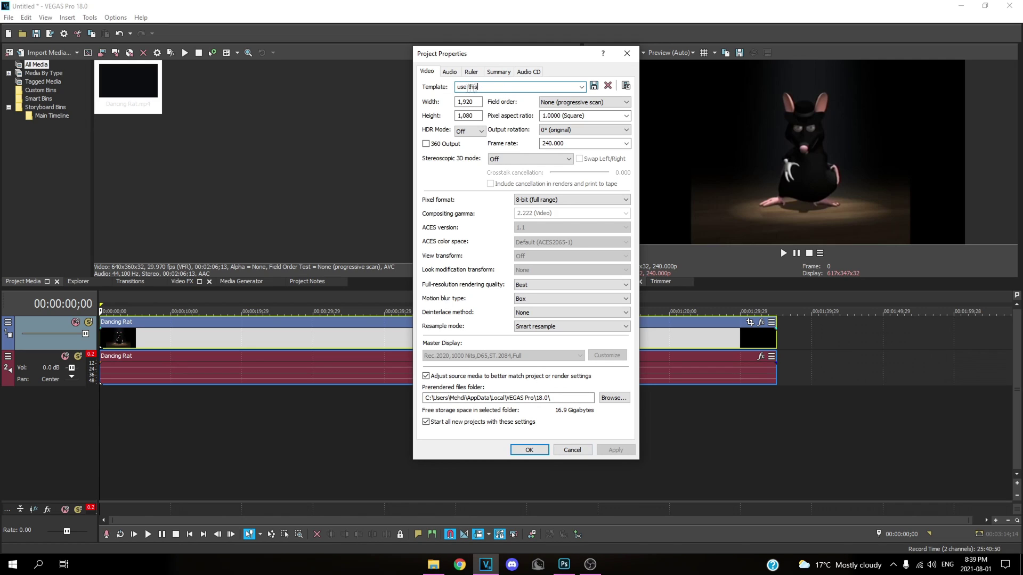
{"action": "left_click_drag", "start_coordinate": [481, 87], "coordinate": [440, 84]}
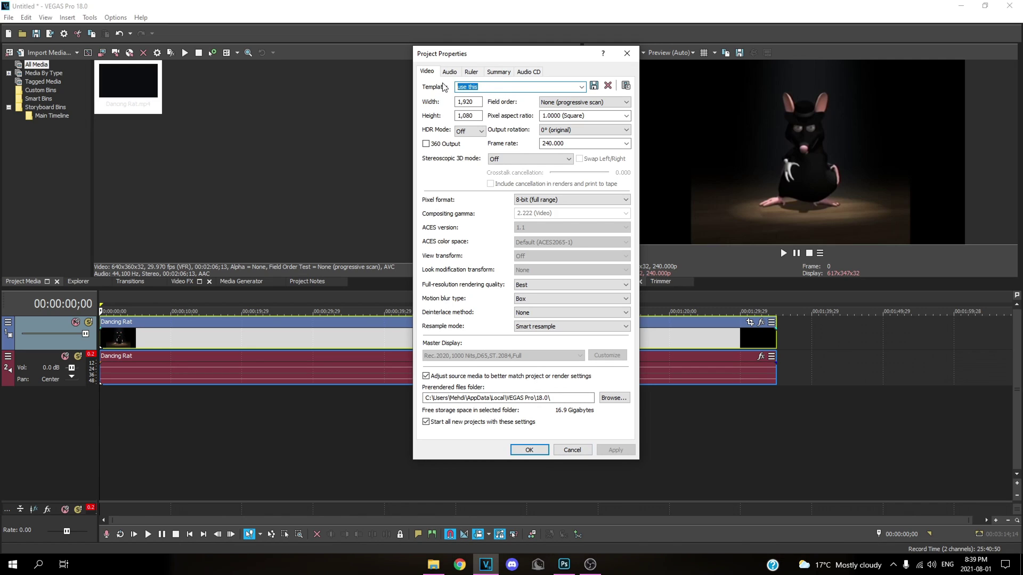
{"action": "left_click", "coordinate": [494, 87]}
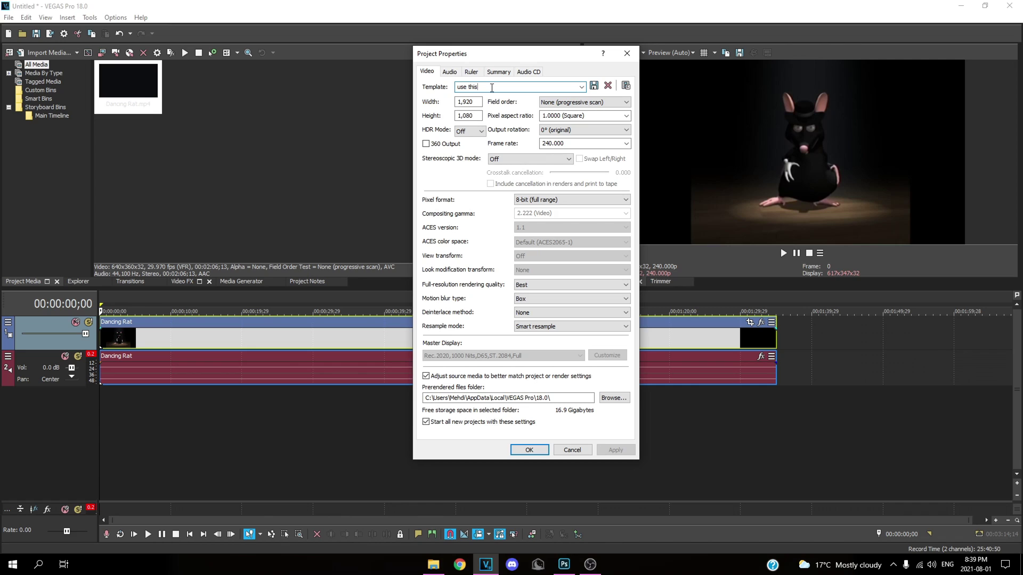
{"action": "left_click_drag", "start_coordinate": [492, 88], "coordinate": [457, 87]}
{"action": "left_click_drag", "start_coordinate": [491, 57], "coordinate": [481, 61]}
{"action": "left_click", "coordinate": [471, 91]}
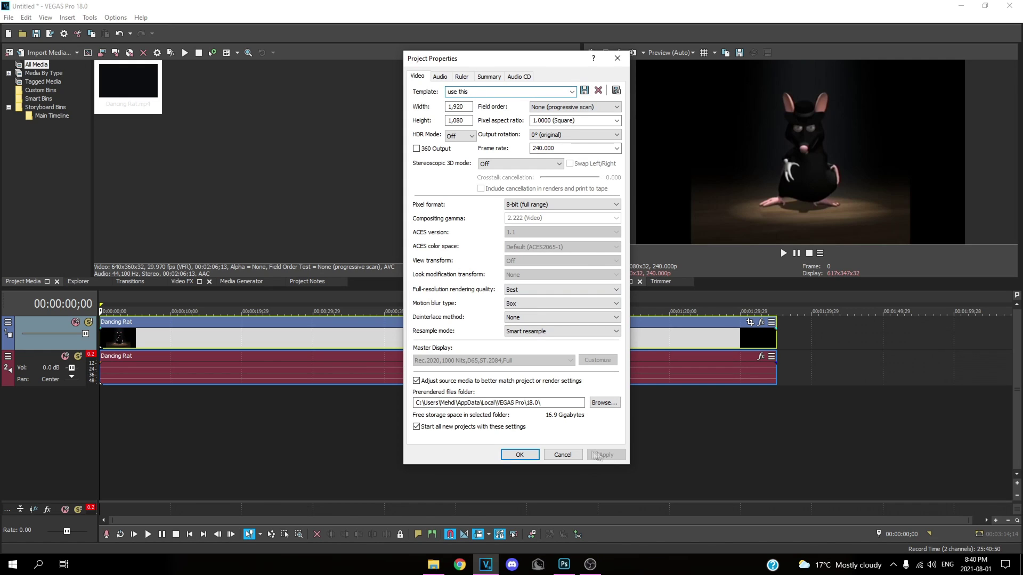
{"action": "left_click", "coordinate": [519, 455]}
Step: Open the Render As dialog for the Dancing Rat project
{"action": "left_click", "coordinate": [9, 17]}
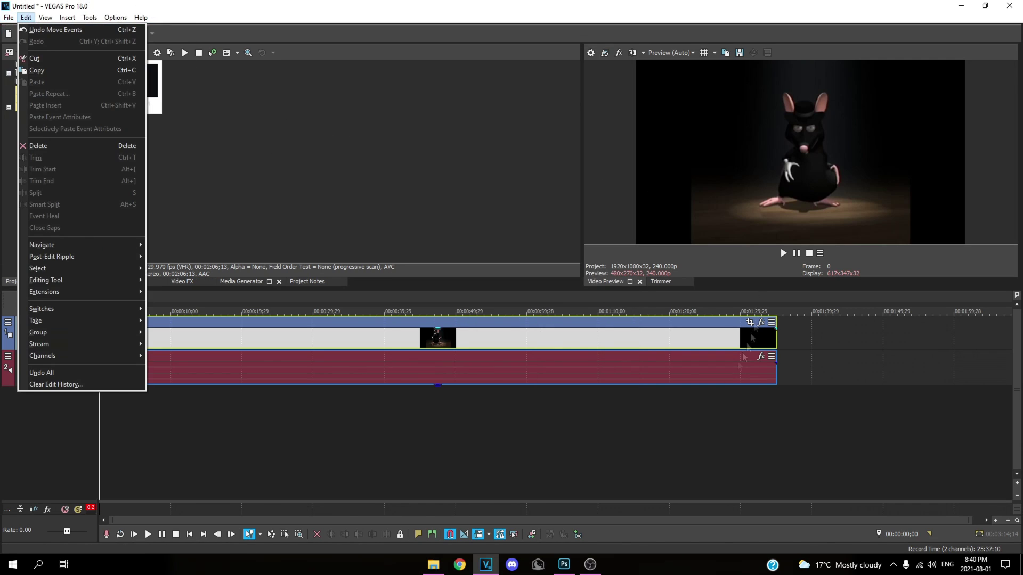
{"action": "mouse_move", "coordinate": [92, 17]}
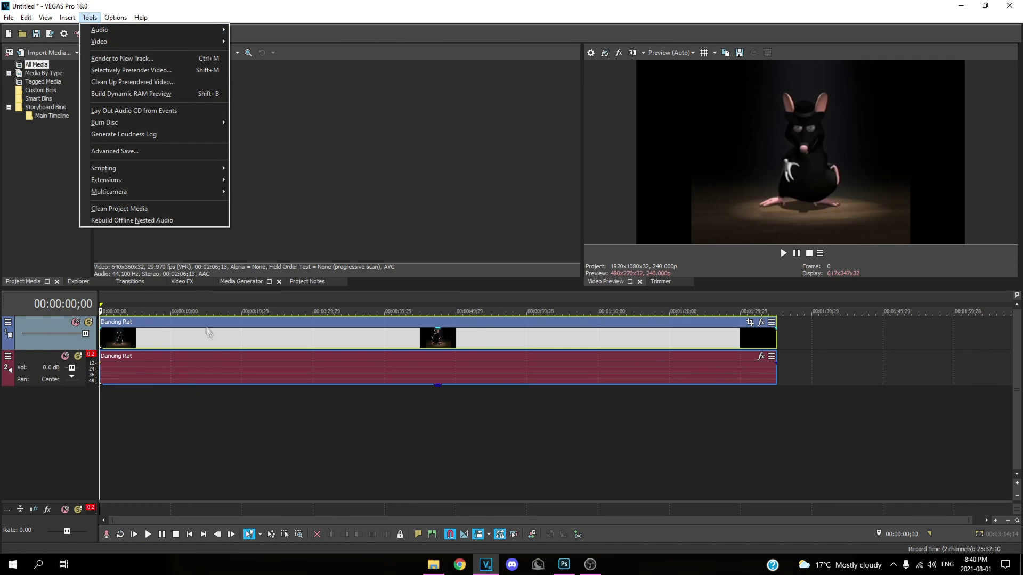
{"action": "mouse_move", "coordinate": [9, 17]}
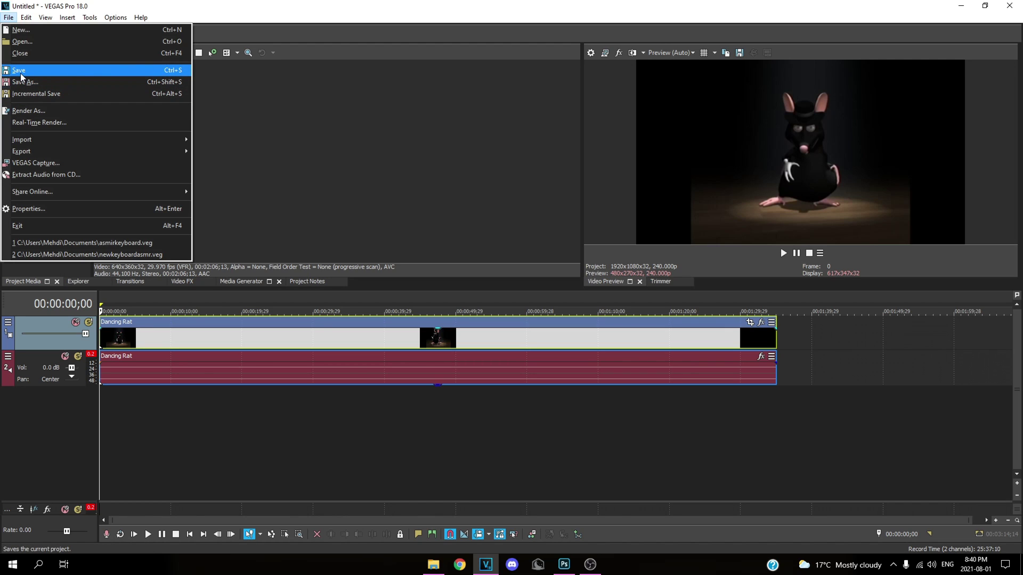
{"action": "left_click", "coordinate": [28, 111]}
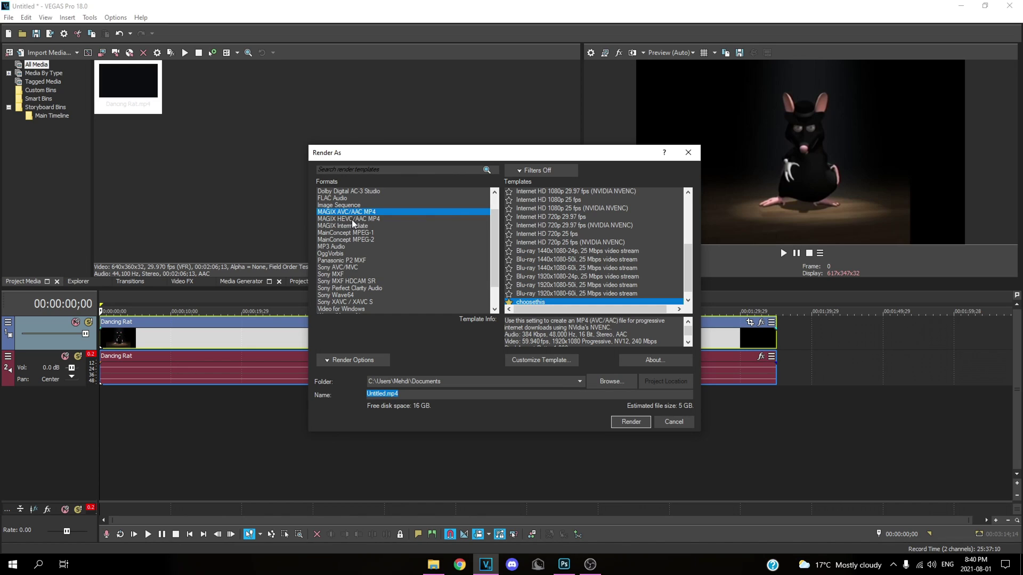
Step: Among the MAGIX AVC/AAC MP4 templates, select Internet HD 1080p 59.94 fps (NVIDIA NVENC) and finally the custom "choosethis" template
{"action": "scroll", "coordinate": [421, 221], "scroll_direction": "up", "scroll_amount": 1}
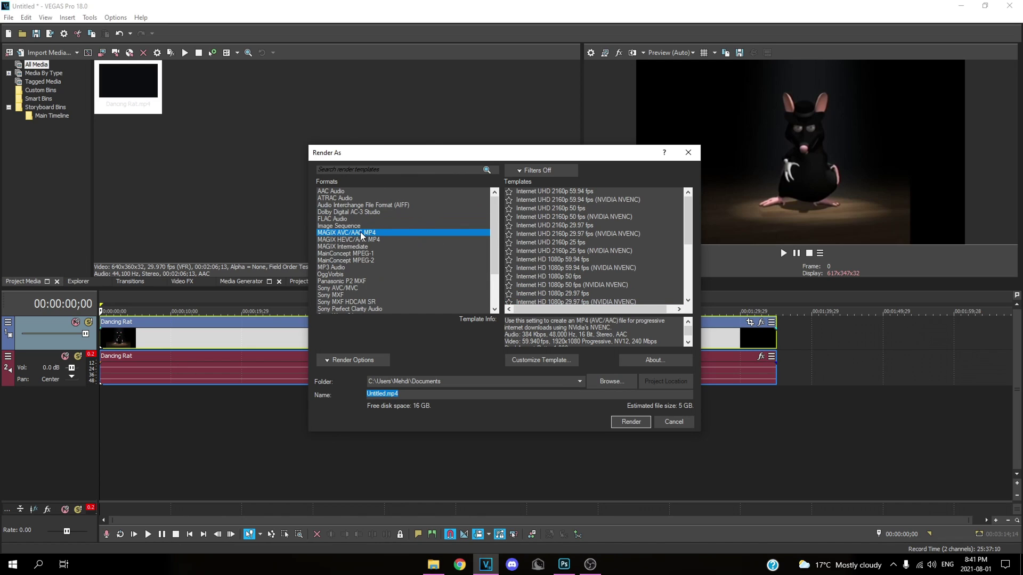
{"action": "scroll", "coordinate": [559, 266], "scroll_direction": "down", "scroll_amount": 4}
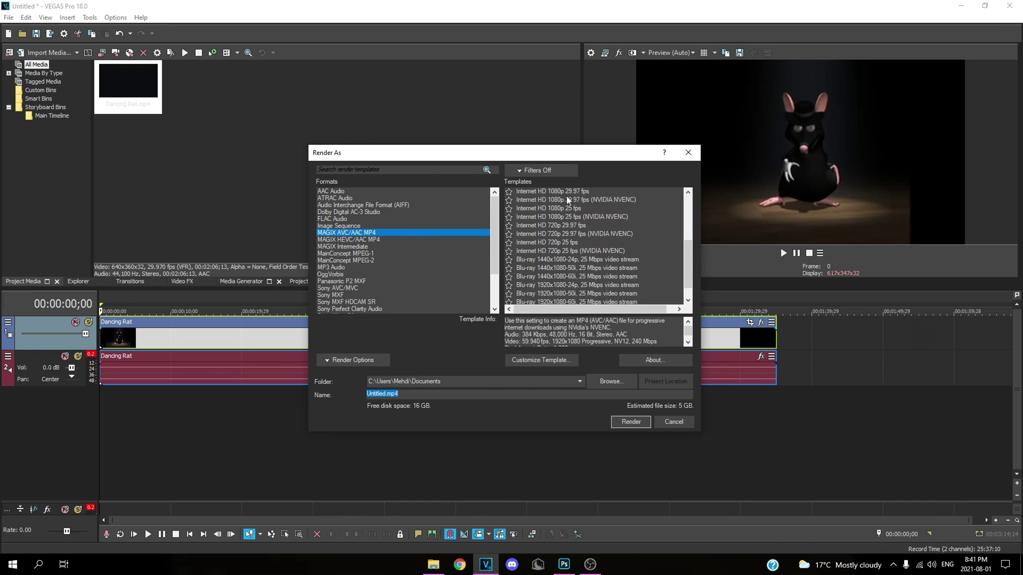
{"action": "scroll", "coordinate": [578, 273], "scroll_direction": "up", "scroll_amount": 3}
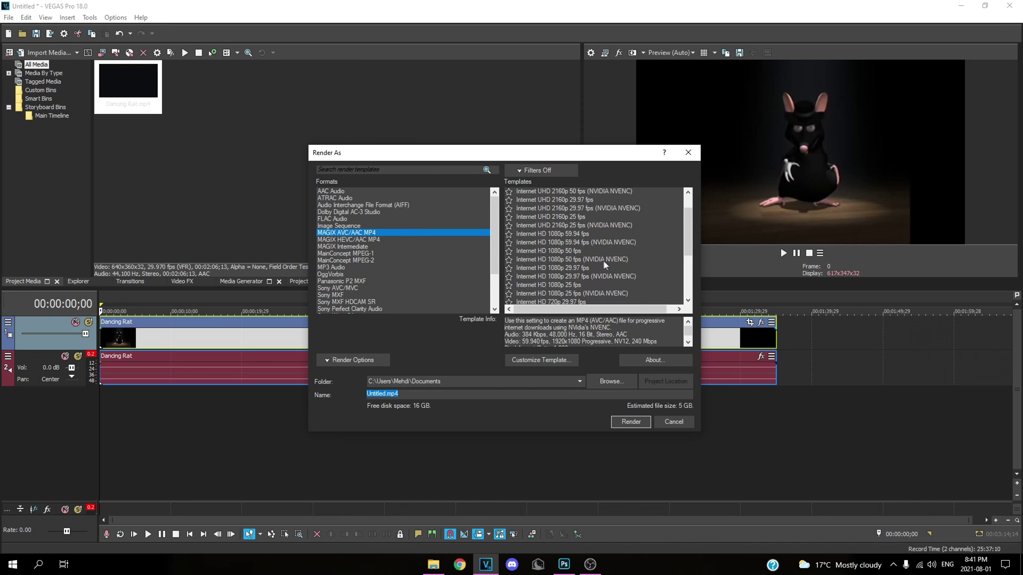
{"action": "left_click", "coordinate": [530, 243]}
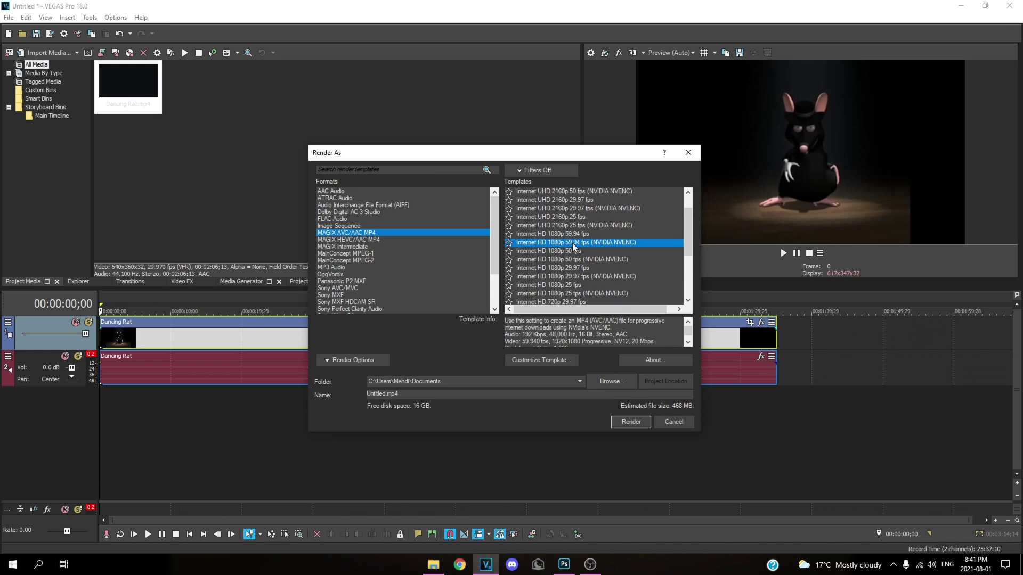
{"action": "scroll", "coordinate": [583, 245], "scroll_direction": "down", "scroll_amount": 4}
{"action": "left_click", "coordinate": [544, 293]}
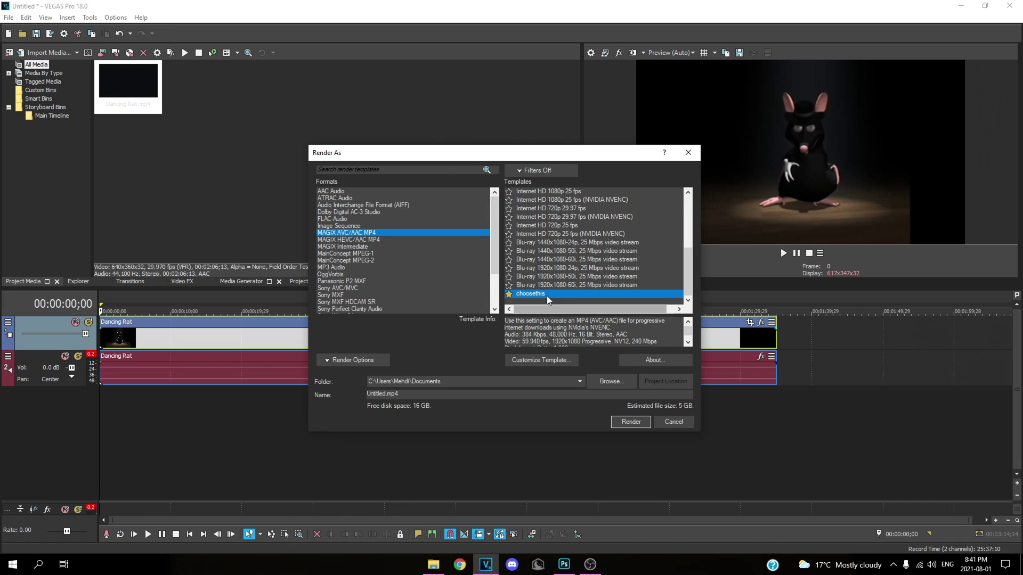
Step: Open the custom settings of the "choosethis" template and keep the frame size at HD 1080 (1920x1080)
{"action": "left_click", "coordinate": [543, 361]}
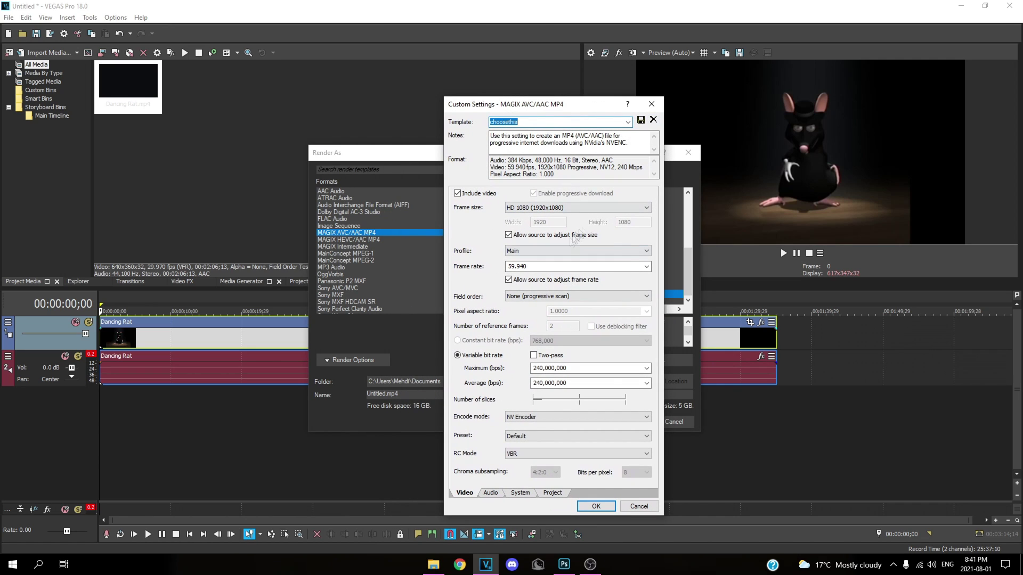
{"action": "left_click", "coordinate": [554, 211]}
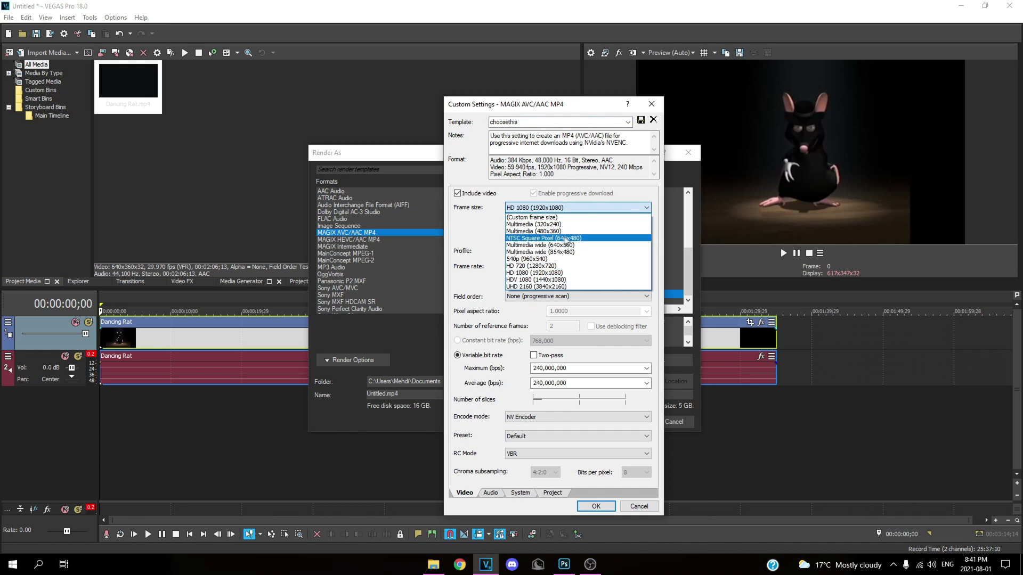
{"action": "left_click", "coordinate": [568, 209]}
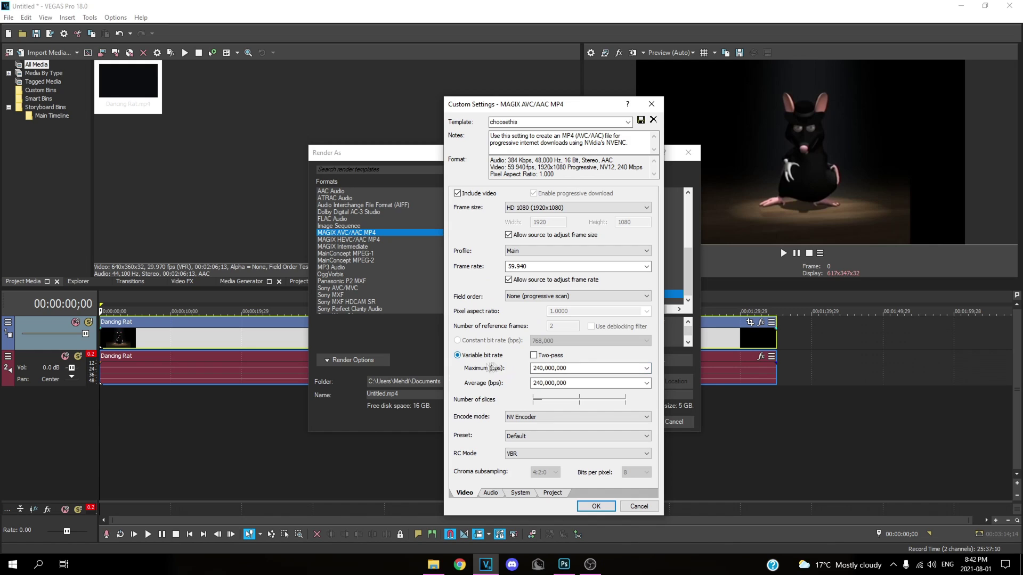
Step: Keep both the maximum and average variable bit rate at 240,000,000 bps
{"action": "left_click", "coordinate": [647, 371]}
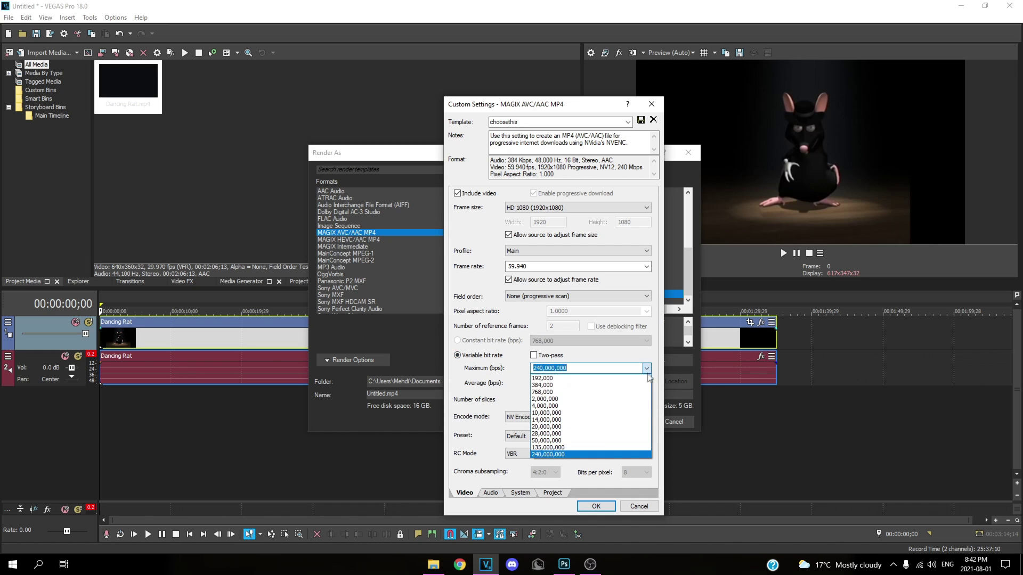
{"action": "left_click", "coordinate": [647, 372]}
{"action": "left_click", "coordinate": [647, 384]}
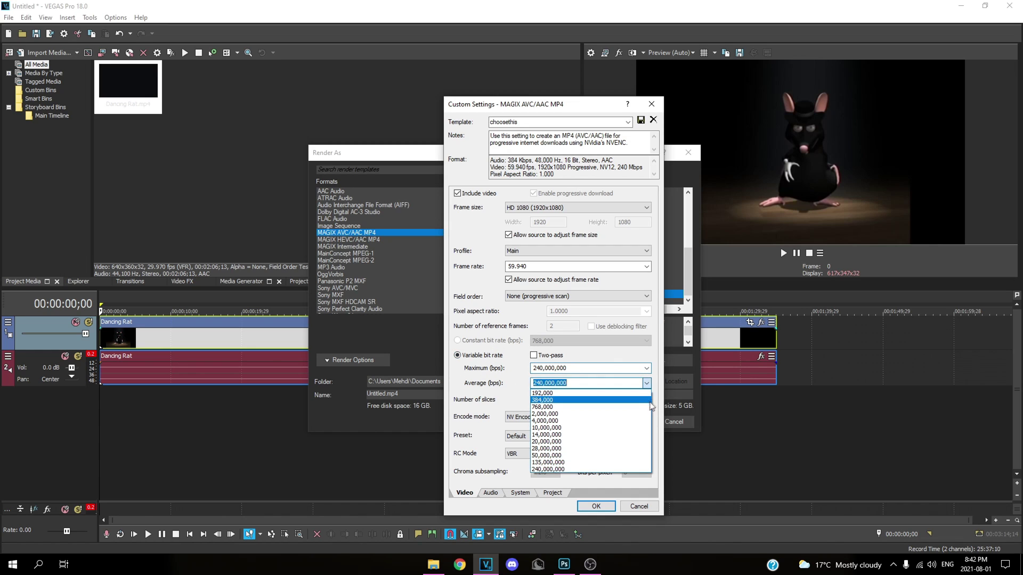
{"action": "left_click", "coordinate": [649, 387]}
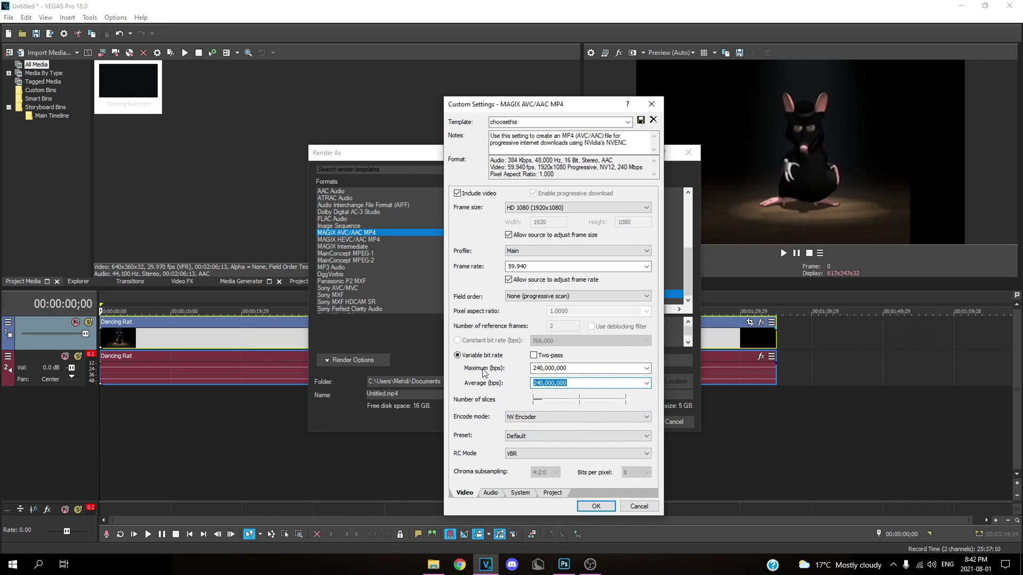
{"action": "left_click", "coordinate": [471, 423]}
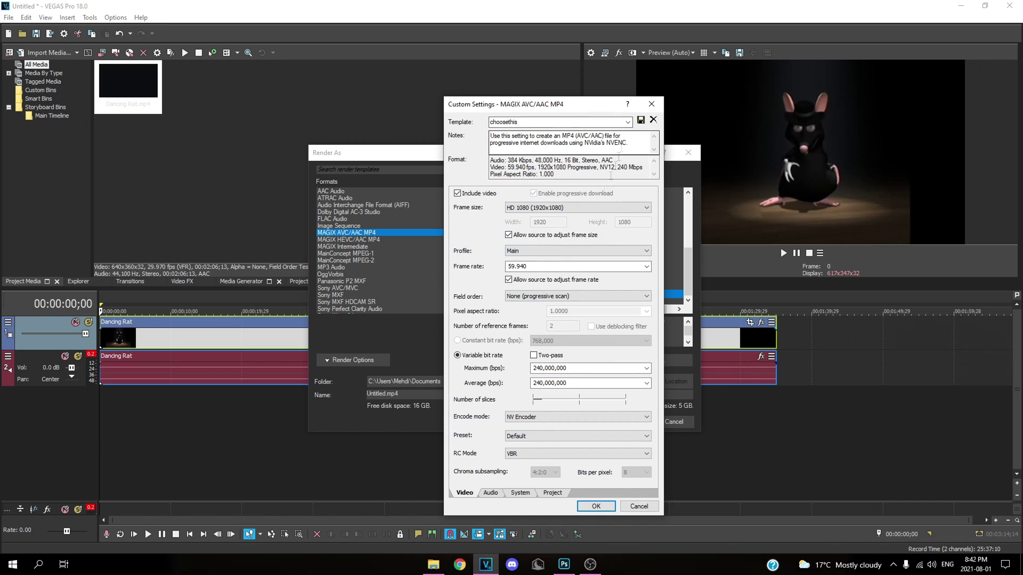
Step: Review the template's audio, system and project settings, keep the color range at Limited (default), and accept the template as "choosethis"
{"action": "left_click", "coordinate": [495, 494]}
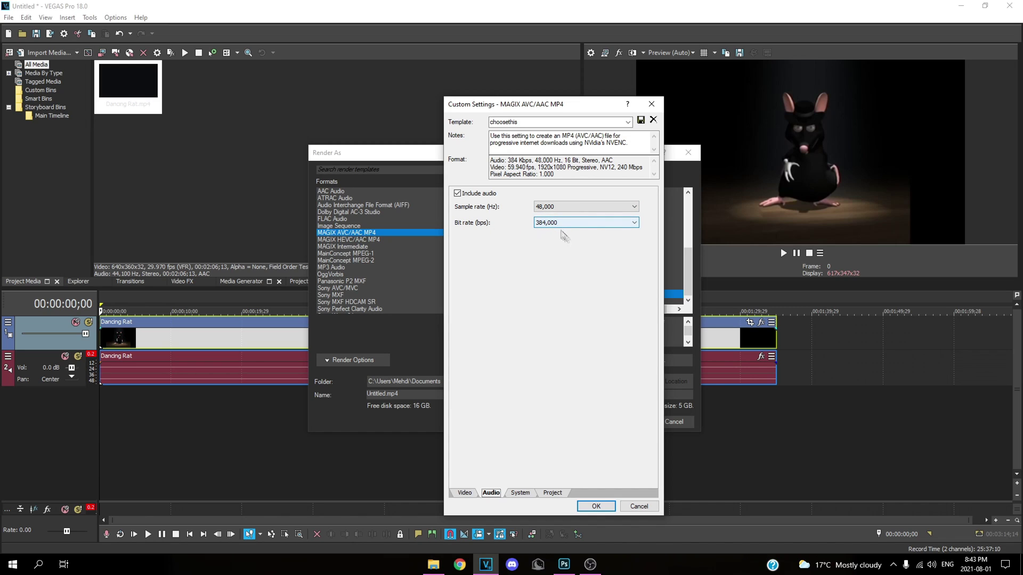
{"action": "left_click", "coordinate": [520, 492]}
{"action": "left_click", "coordinate": [553, 493]}
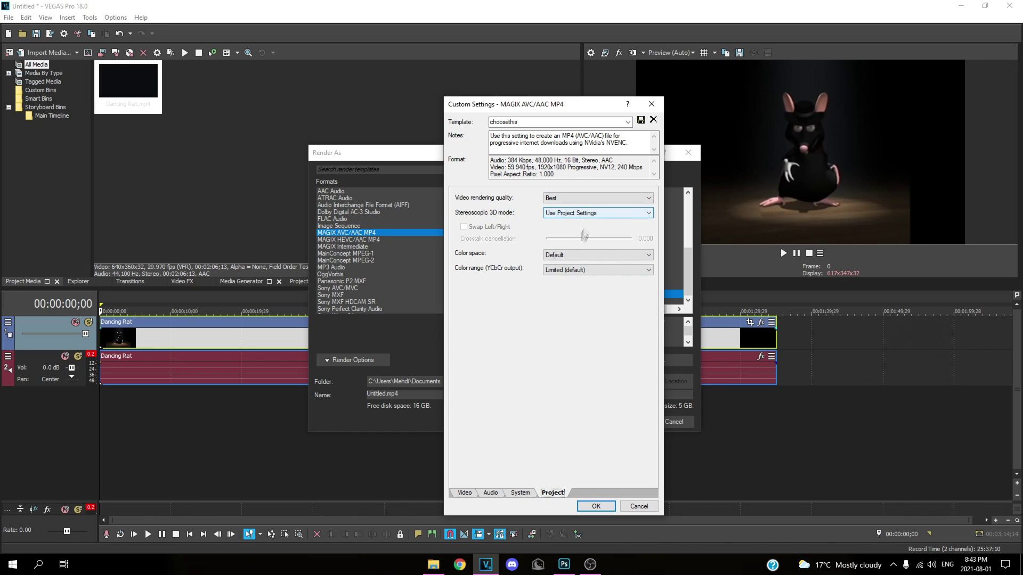
{"action": "left_click", "coordinate": [557, 273]}
{"action": "left_click", "coordinate": [578, 279]}
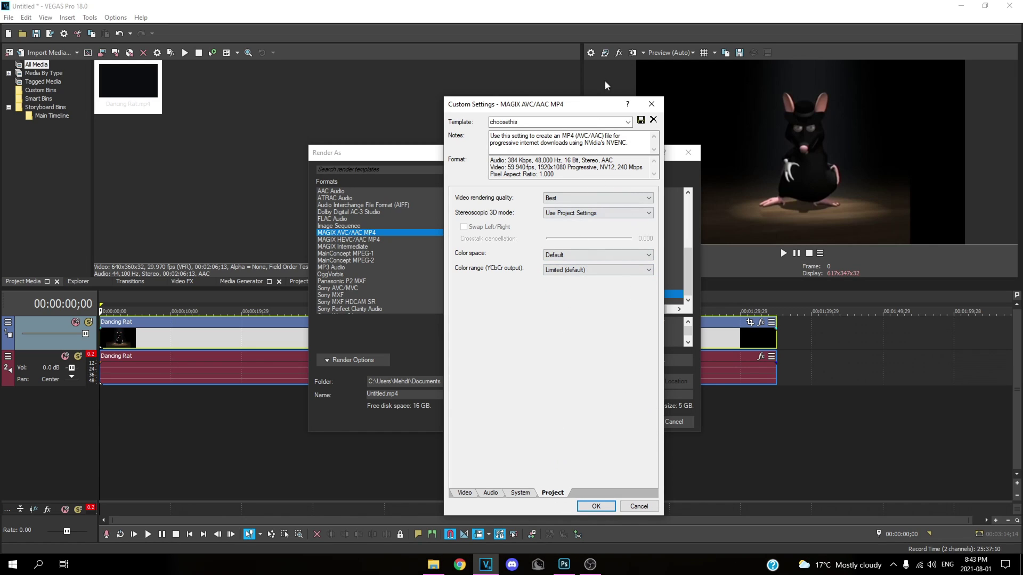
{"action": "left_click_drag", "start_coordinate": [585, 122], "coordinate": [481, 130]}
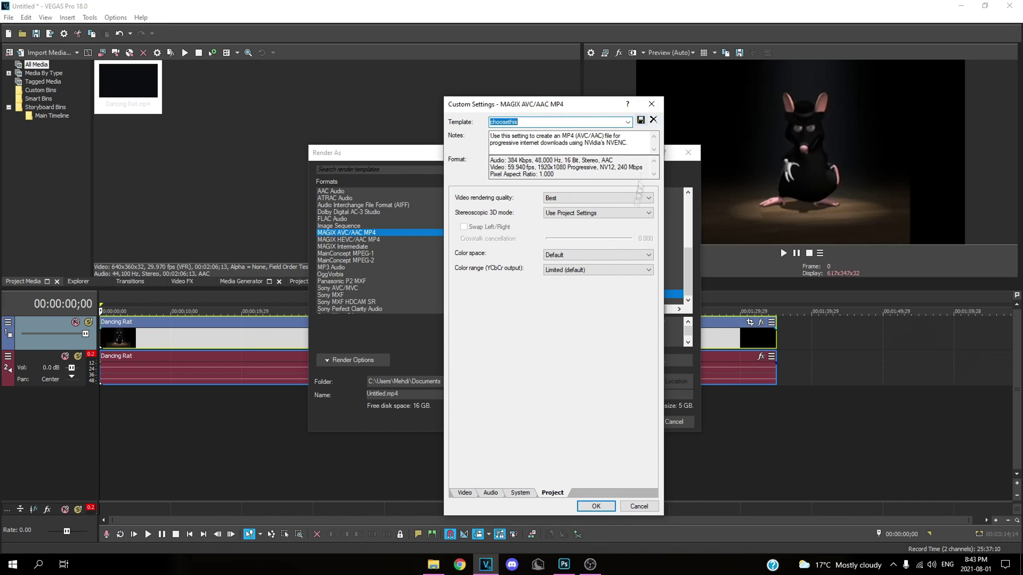
{"action": "left_click", "coordinate": [595, 505]}
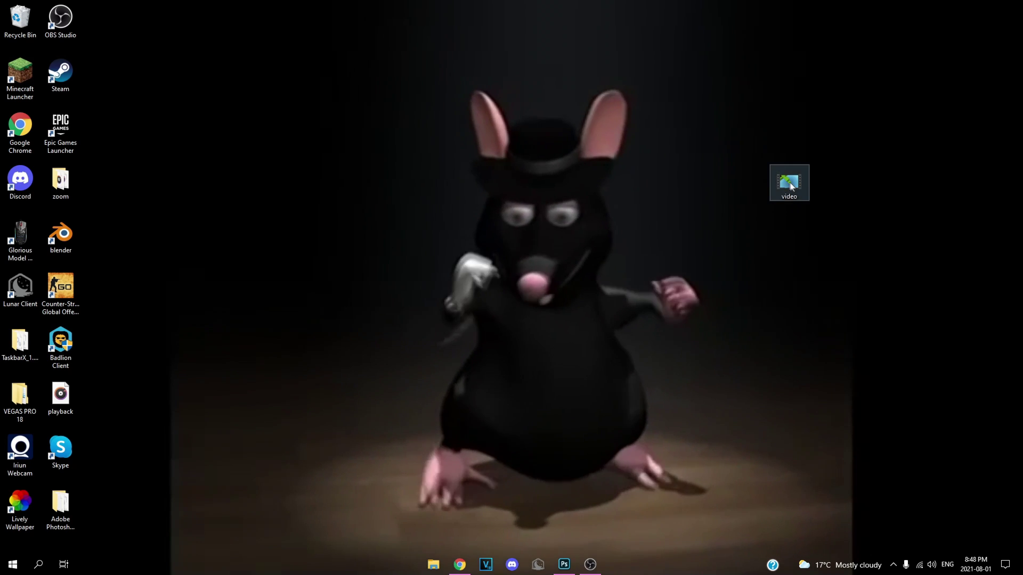
Step: Create a new folder named CONVERT on the desktop
{"action": "mouse_move", "coordinate": [794, 183]}
{"action": "left_mouse_down"}
{"action": "mouse_move", "coordinate": [665, 198]}
{"action": "mouse_move", "coordinate": [671, 178]}
{"action": "mouse_move", "coordinate": [803, 182]}
{"action": "mouse_move", "coordinate": [767, 207]}
{"action": "mouse_move", "coordinate": [759, 139]}
{"action": "mouse_move", "coordinate": [774, 200]}
{"action": "mouse_move", "coordinate": [703, 184]}
{"action": "mouse_move", "coordinate": [774, 131]}
{"action": "mouse_move", "coordinate": [665, 235]}
{"action": "mouse_move", "coordinate": [785, 176]}
{"action": "mouse_move", "coordinate": [750, 187]}
{"action": "mouse_move", "coordinate": [790, 136]}
{"action": "mouse_move", "coordinate": [772, 177]}
{"action": "mouse_move", "coordinate": [789, 184]}
{"action": "left_mouse_up"}
{"action": "right_click", "coordinate": [668, 290]}
{"action": "mouse_move", "coordinate": [691, 389]}
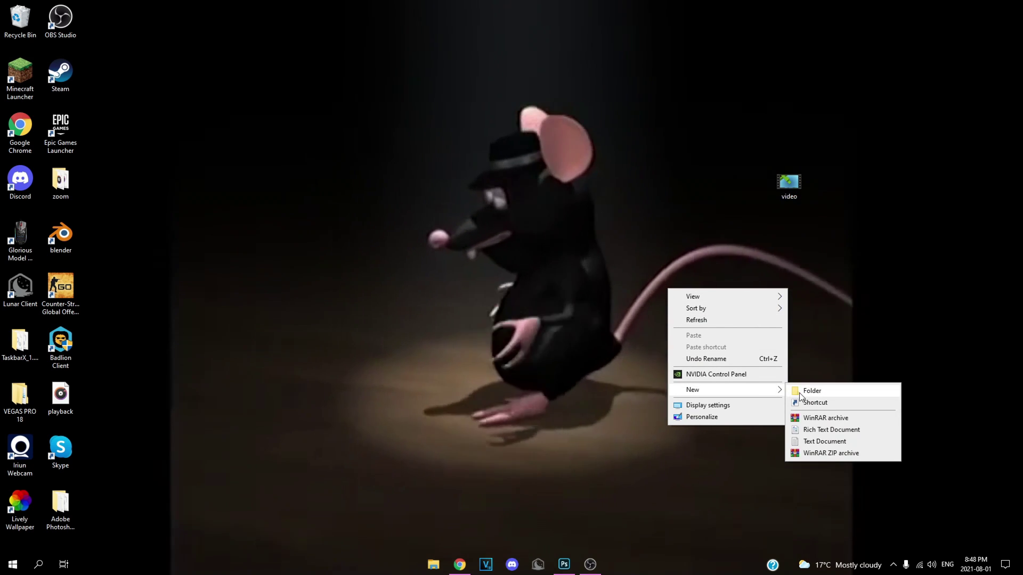
{"action": "left_click", "coordinate": [858, 390]}
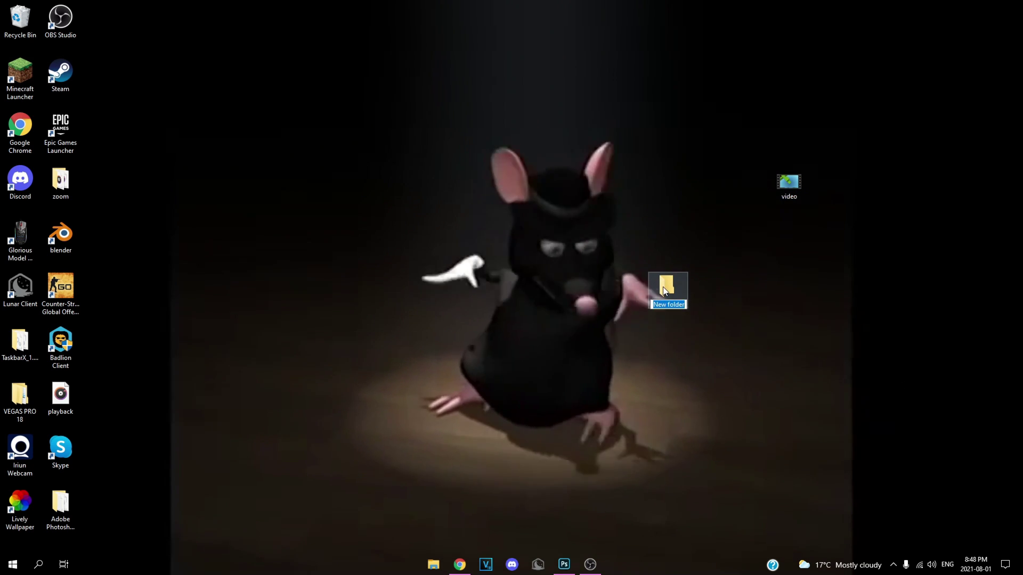
{"action": "type", "text": "co"}
{"action": "type", "text": "RT"}
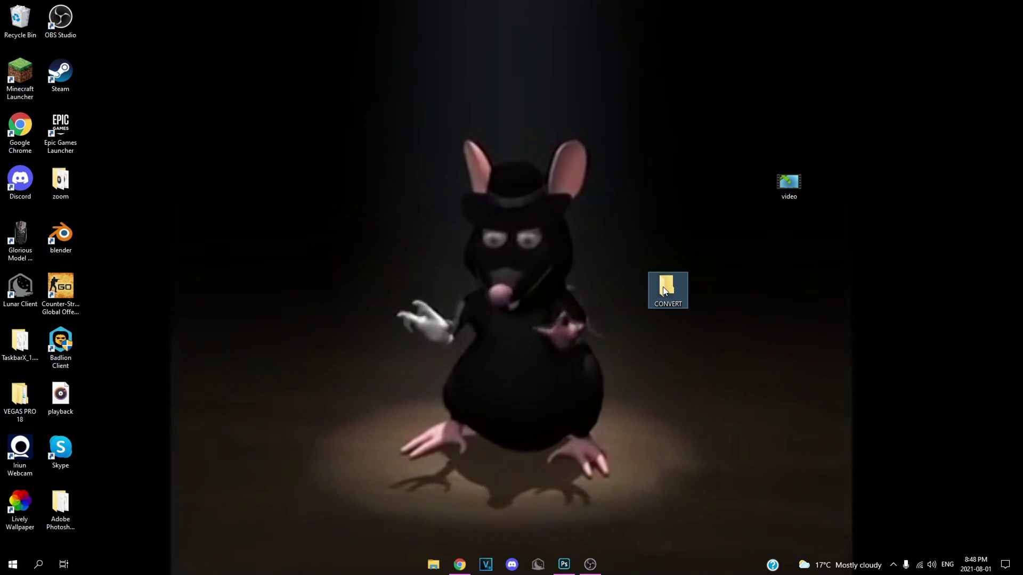
Step: Move the "video" file from the desktop into the CONVERT folder and open that folder
{"action": "left_click_drag", "start_coordinate": [788, 187], "coordinate": [667, 288]}
{"action": "double_click", "coordinate": [666, 288]}
{"action": "left_click_drag", "start_coordinate": [550, 123], "coordinate": [516, 189]}
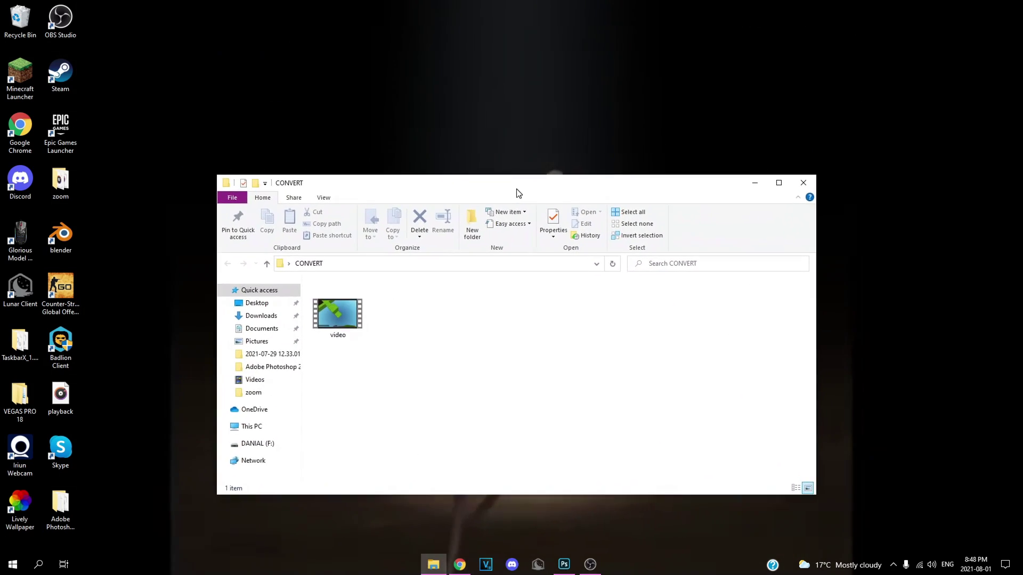
Step: Switch to Chrome, download ffmpeg-4.2-setup from the MediaFire page and launch the downloaded installer
{"action": "left_click", "coordinate": [460, 566]}
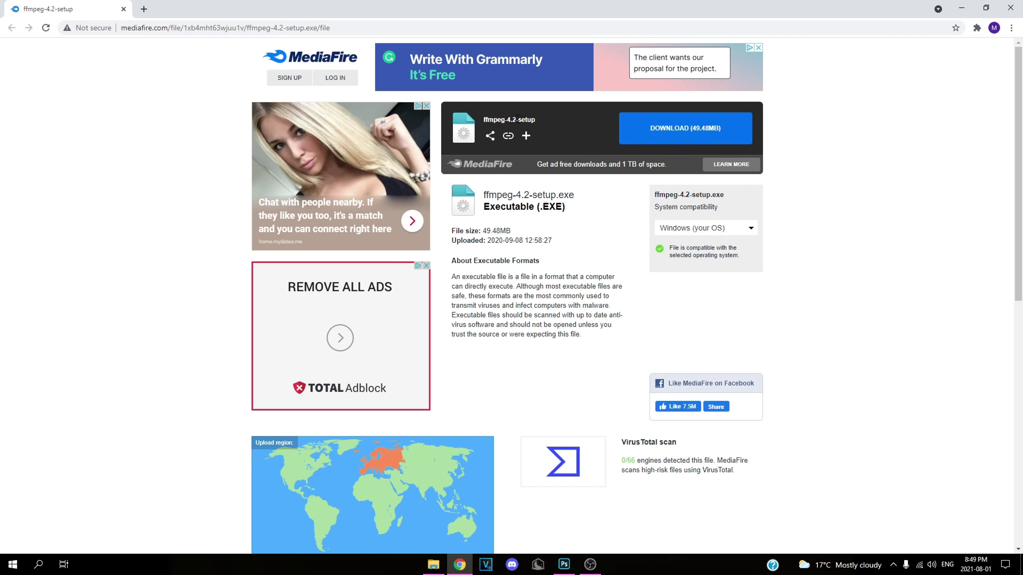
{"action": "left_click", "coordinate": [681, 138]}
{"action": "left_click", "coordinate": [769, 67]}
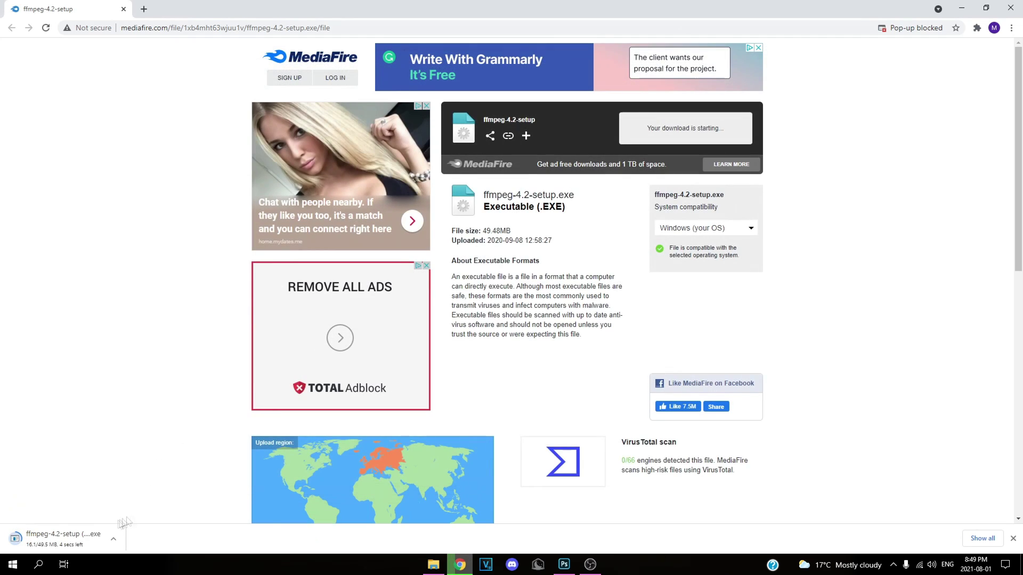
{"action": "left_click", "coordinate": [59, 541]}
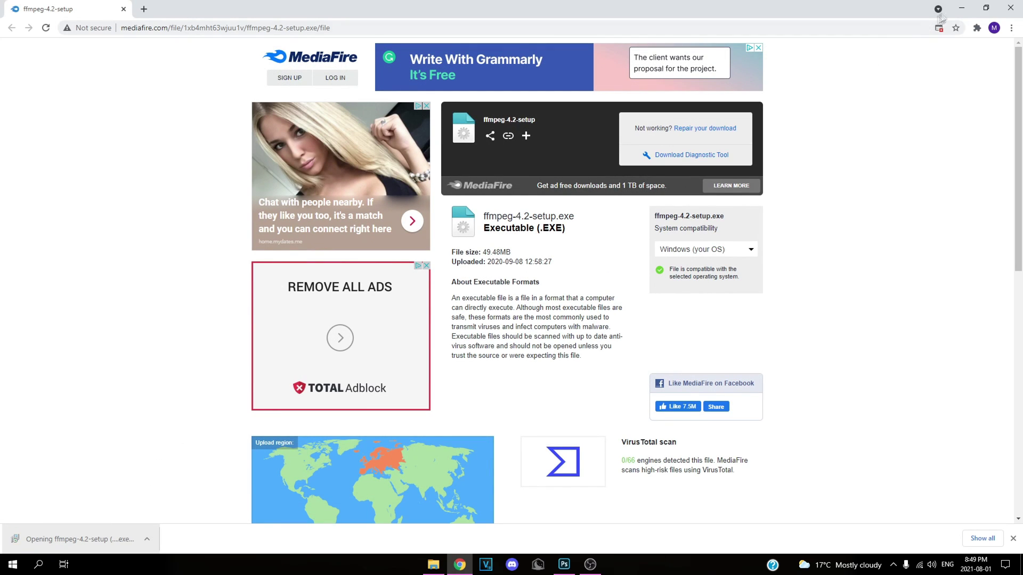
Step: Minimize the browser, install ffmpeg with the setup wizard and finish the setup
{"action": "left_click", "coordinate": [962, 7]}
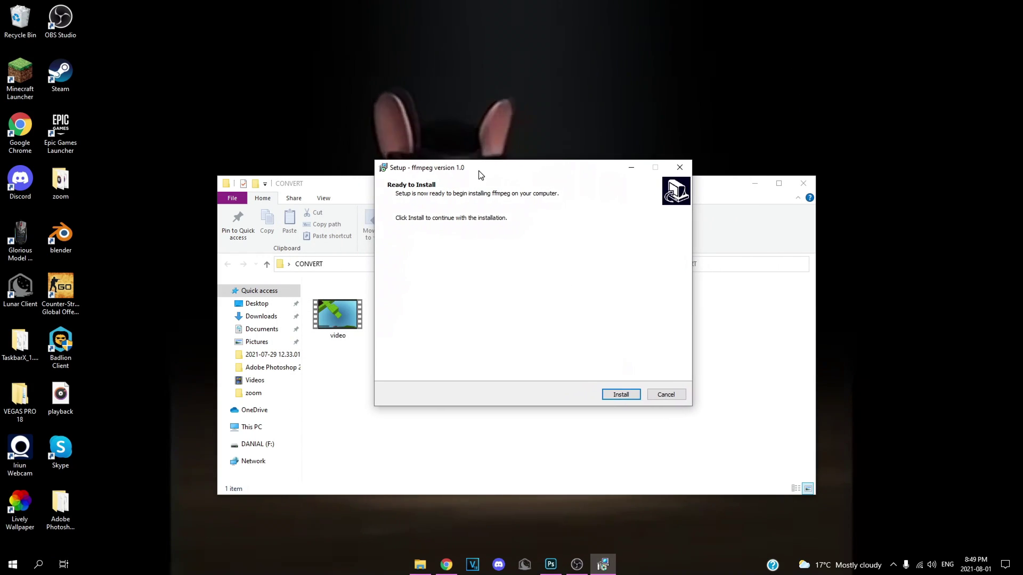
{"action": "left_click", "coordinate": [618, 394]}
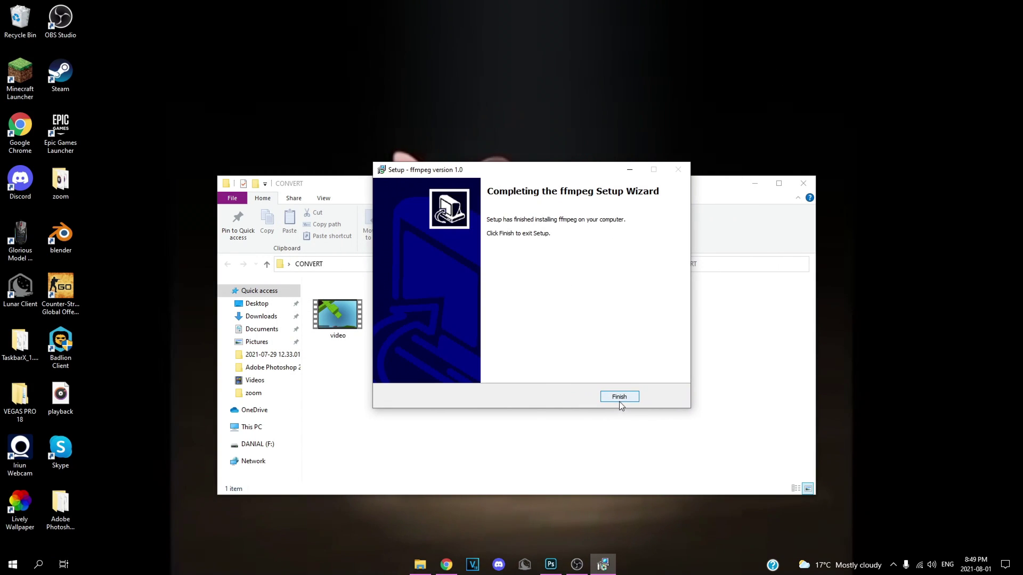
{"action": "left_click", "coordinate": [618, 399]}
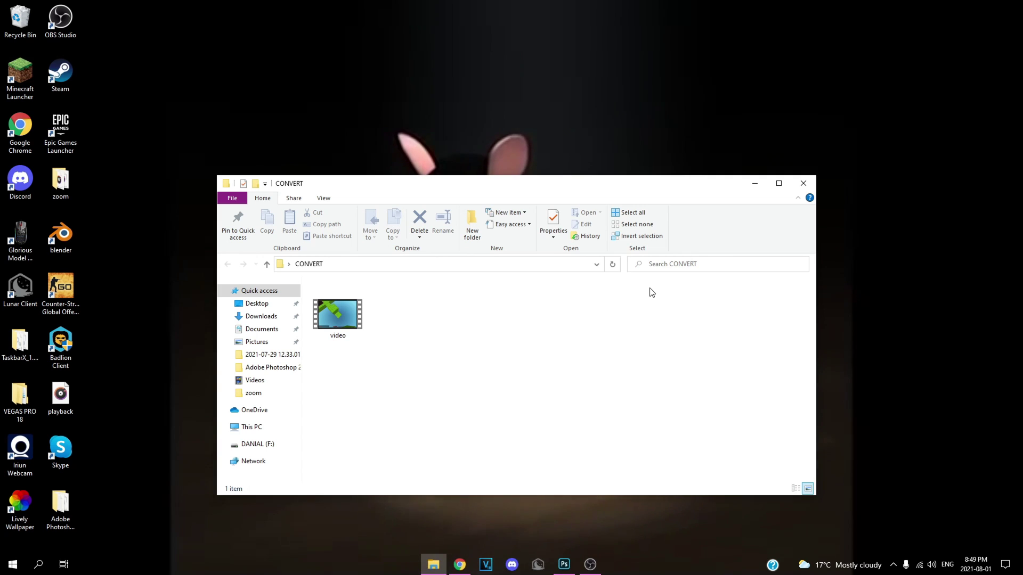
Step: Create a new text document named CONVERTER in the CONVERT folder
{"action": "left_click_drag", "start_coordinate": [337, 317], "coordinate": [437, 378]}
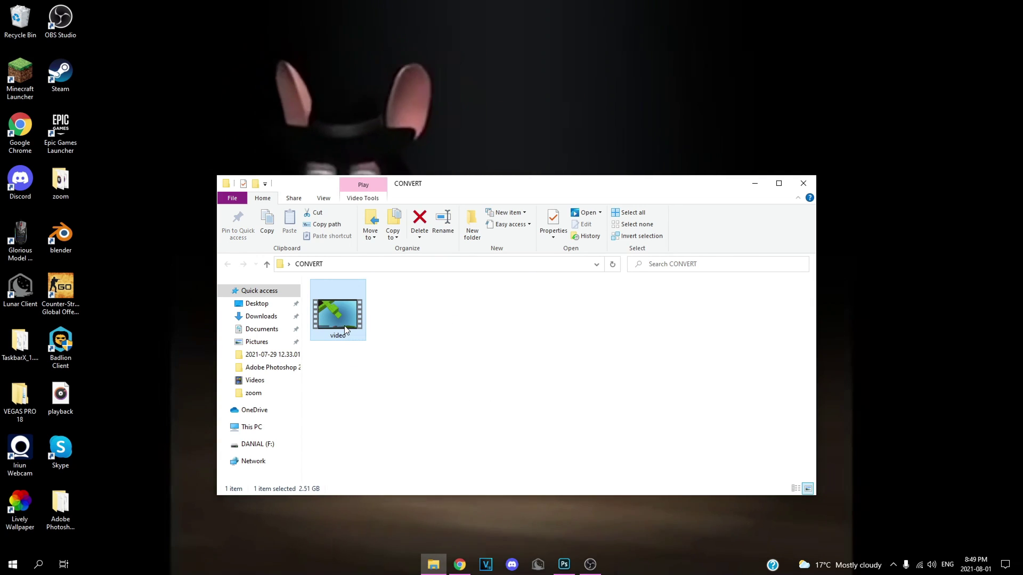
{"action": "right_click", "coordinate": [416, 361]}
{"action": "mouse_move", "coordinate": [442, 490]}
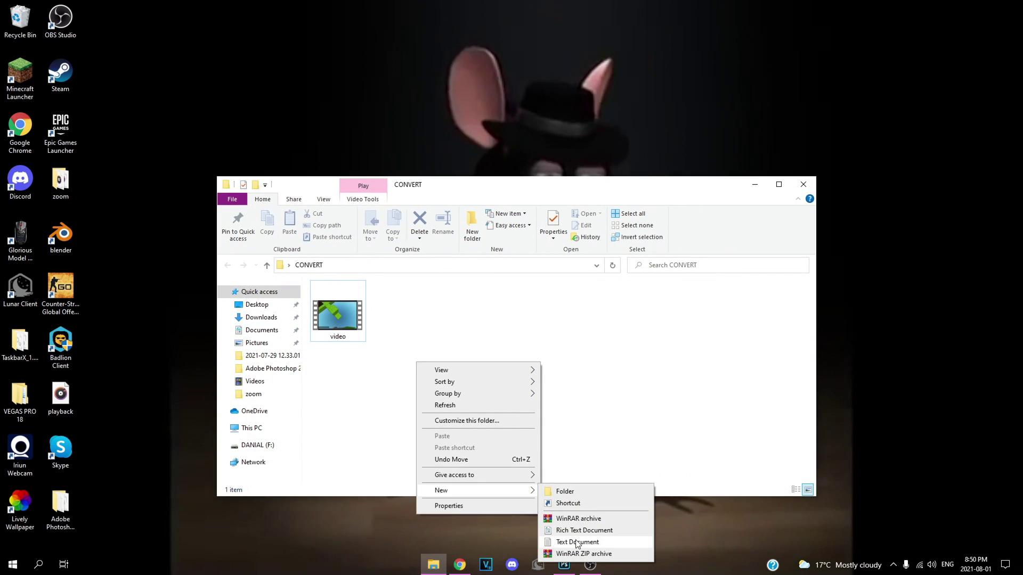
{"action": "left_click", "coordinate": [575, 542]}
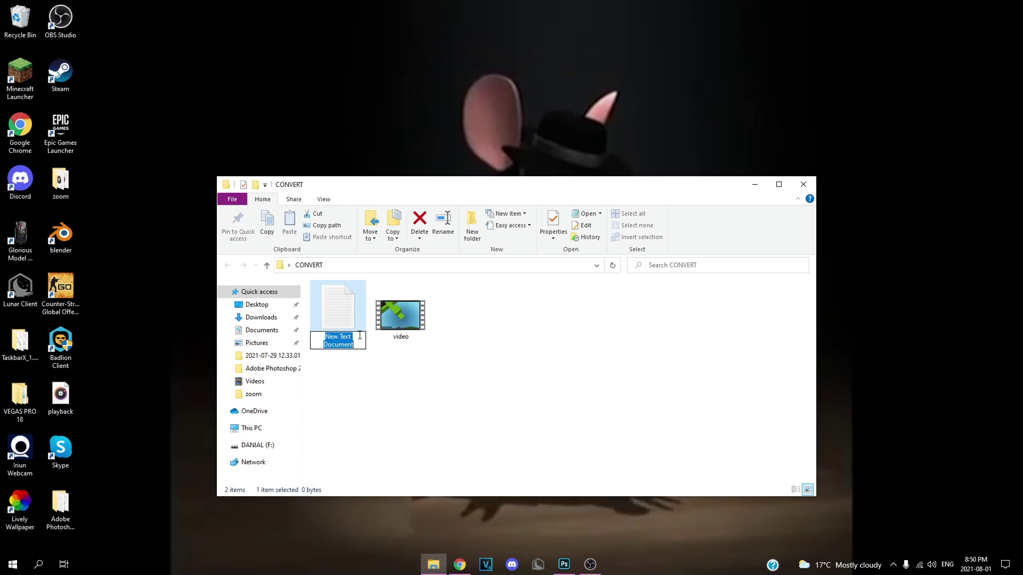
{"action": "type", "text": "CONVERTER"}
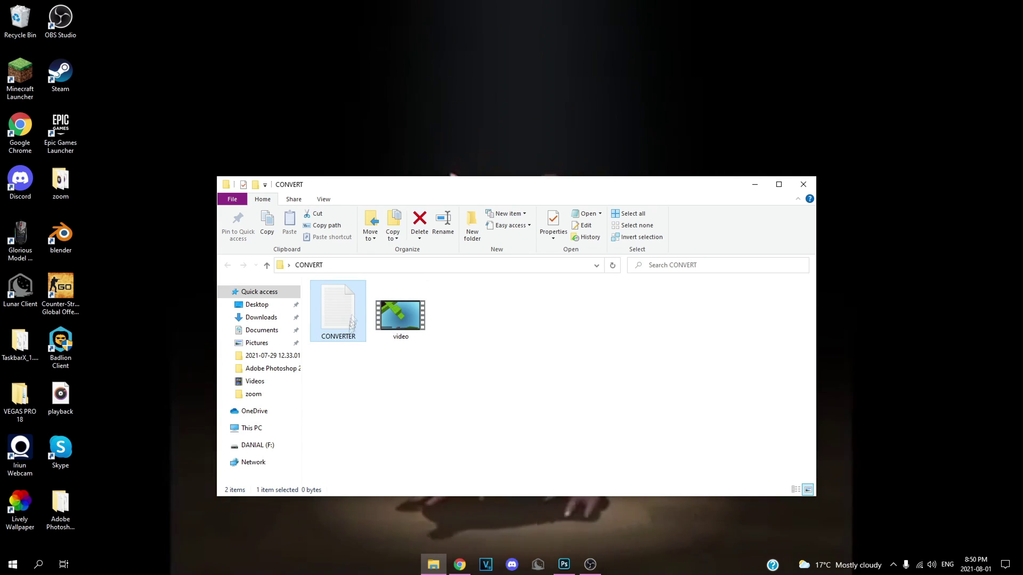
Step: Rename the "video" file in the CONVERT folder as CONVERT
{"action": "right_click", "coordinate": [404, 330]}
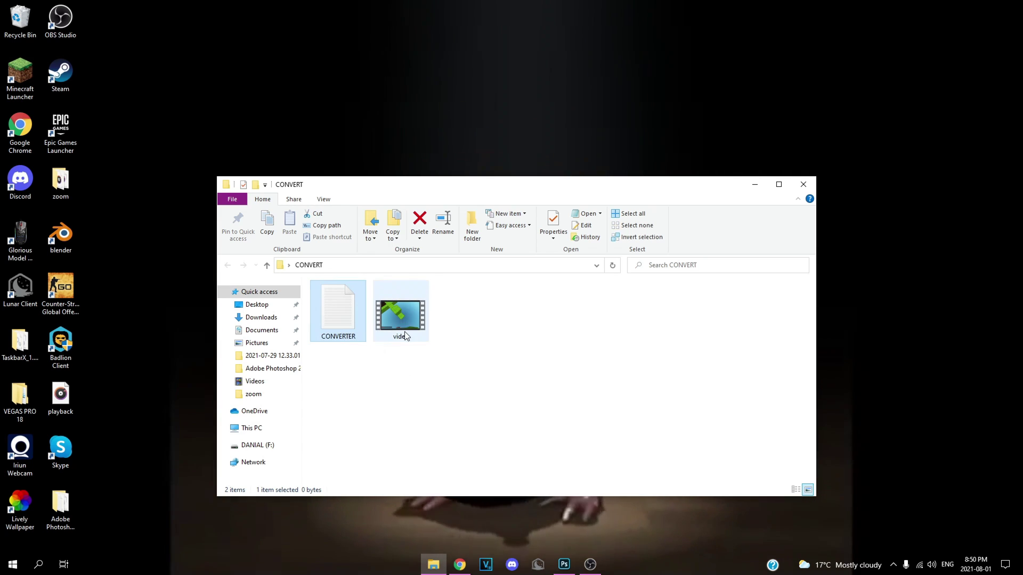
{"action": "left_click", "coordinate": [434, 308]}
{"action": "type", "text": "C"}
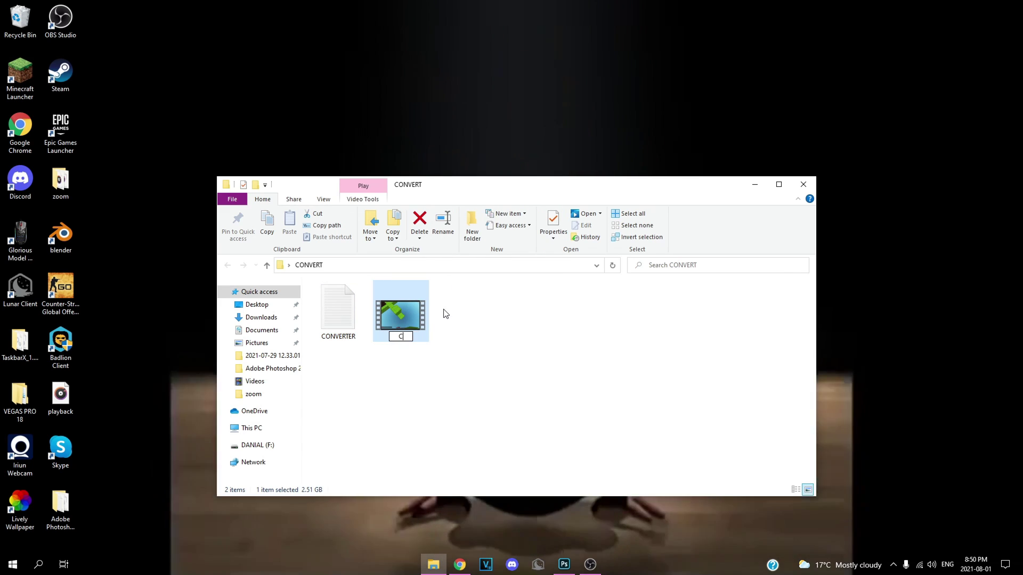
{"action": "type", "text": "ONVERT"}
{"action": "key", "text": "Return"}
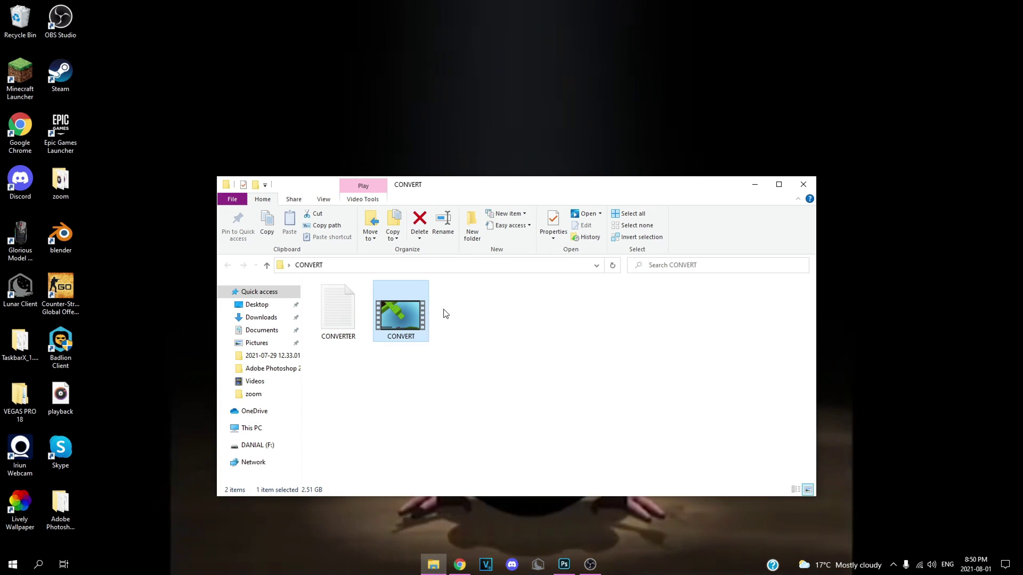
Step: Open CONVERTER in Notepad and enter the "cd [File Path]" line plus the ffmpeg command scaling CONVERT.mp4 to 3840:2160 at 60 fps as upload.mp4
{"action": "double_click", "coordinate": [338, 314]}
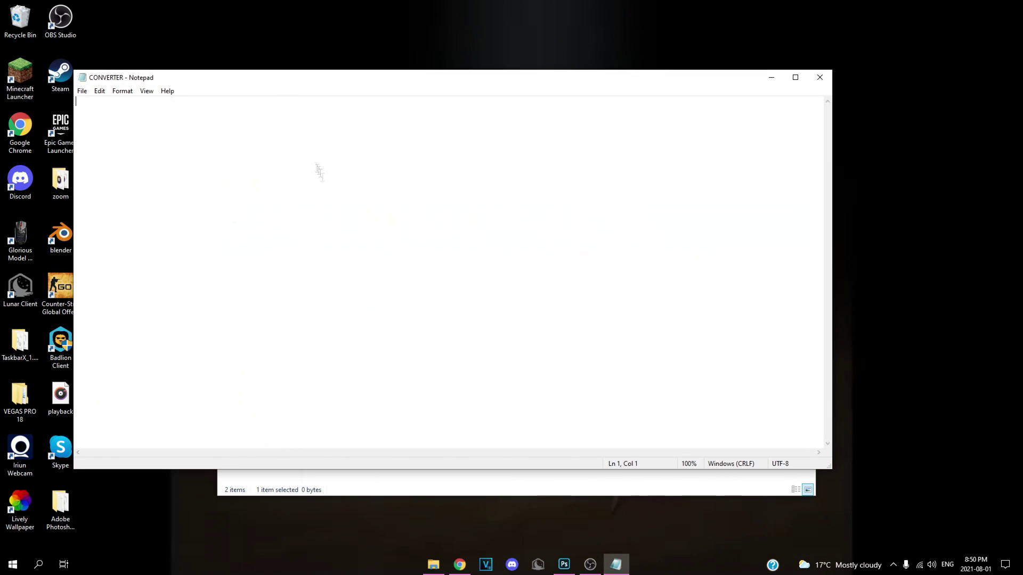
{"action": "left_click_drag", "start_coordinate": [155, 81], "coordinate": [242, 137]}
{"action": "type", "text": "cd [File Path] C:\\ffmpeg\\bin\\ffmpeg.exe -i CONVERT.mp4 -vf scale=3840:2160:flags=neighbor -r 60 -vcodec h264_nvenc -profile:v high -preset fast -rc constqp -qp 19 -c:a copy upload.mp4"}
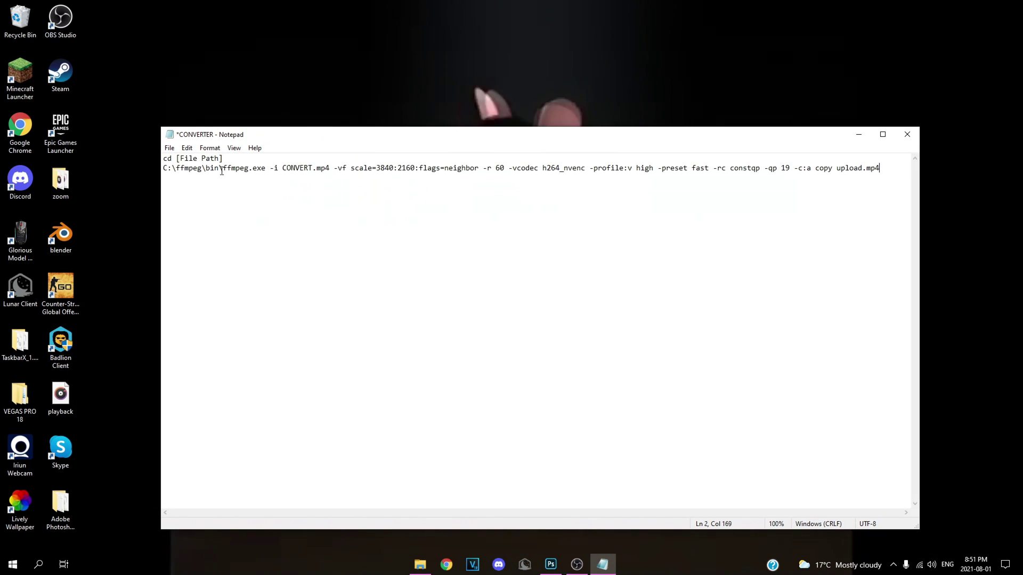
Step: Examine the ffmpeg command line, especially its scale value 3840:2160
{"action": "left_click_drag", "start_coordinate": [828, 179], "coordinate": [163, 180]}
{"action": "left_click", "coordinate": [330, 179]}
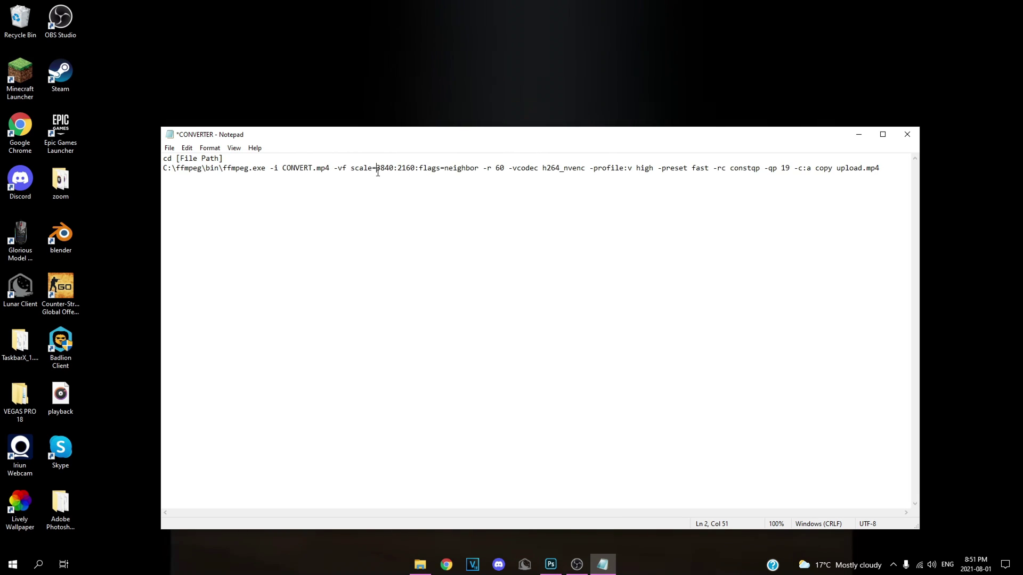
{"action": "left_click", "coordinate": [413, 168]}
{"action": "double_click", "coordinate": [413, 168]}
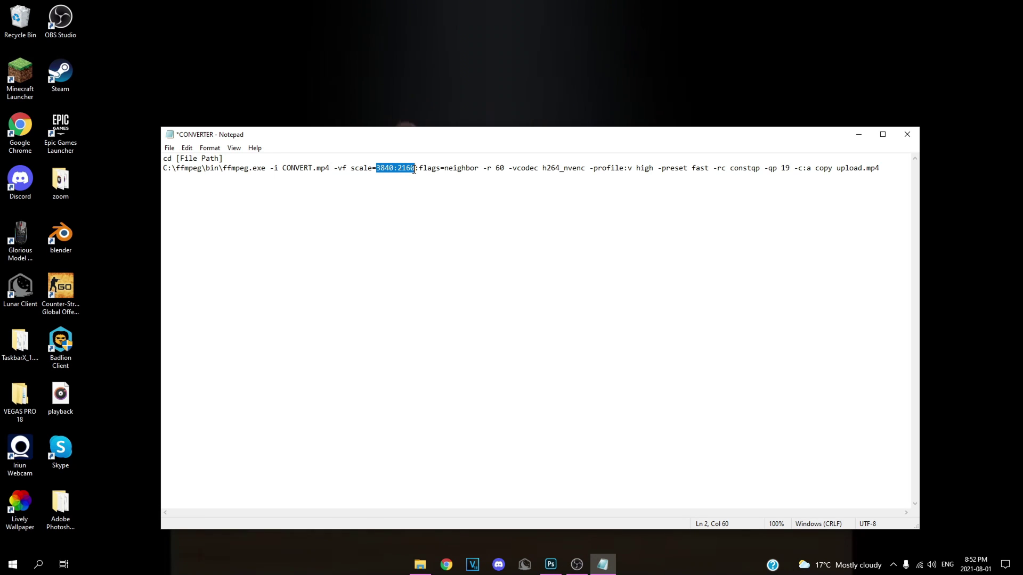
{"action": "mouse_move", "coordinate": [414, 169]}
{"action": "left_mouse_down"}
{"action": "mouse_move", "coordinate": [390, 168]}
{"action": "mouse_move", "coordinate": [403, 168]}
{"action": "left_mouse_up"}
Step: Replace the [File Path] placeholder in the script's cd line with the CONVERT folder's full path copied from File Explorer
{"action": "left_click_drag", "start_coordinate": [198, 159], "coordinate": [204, 159]}
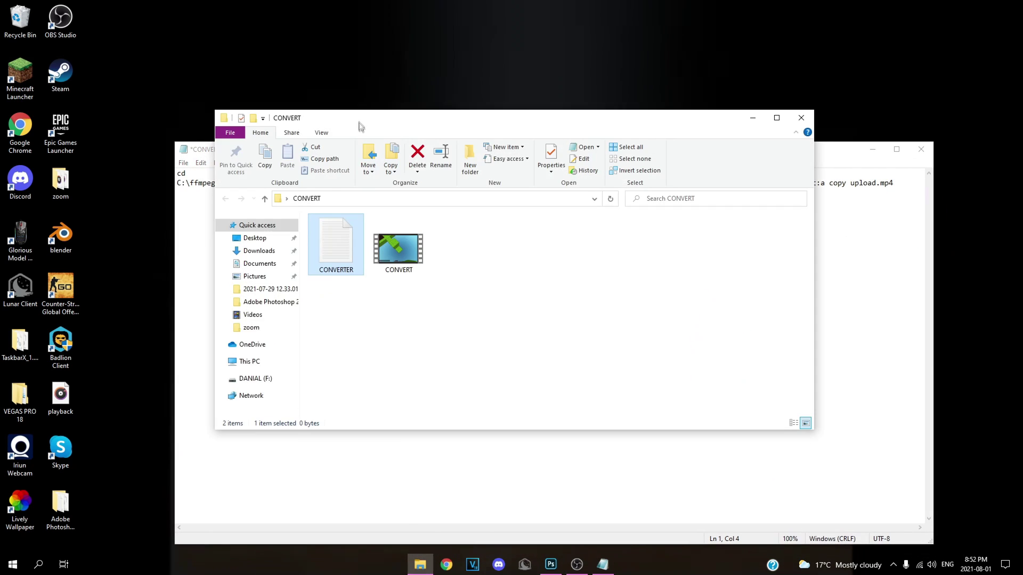
{"action": "left_click_drag", "start_coordinate": [372, 112], "coordinate": [435, 99]}
{"action": "key", "text": "ctrl+c"}
{"action": "left_click", "coordinate": [397, 187]}
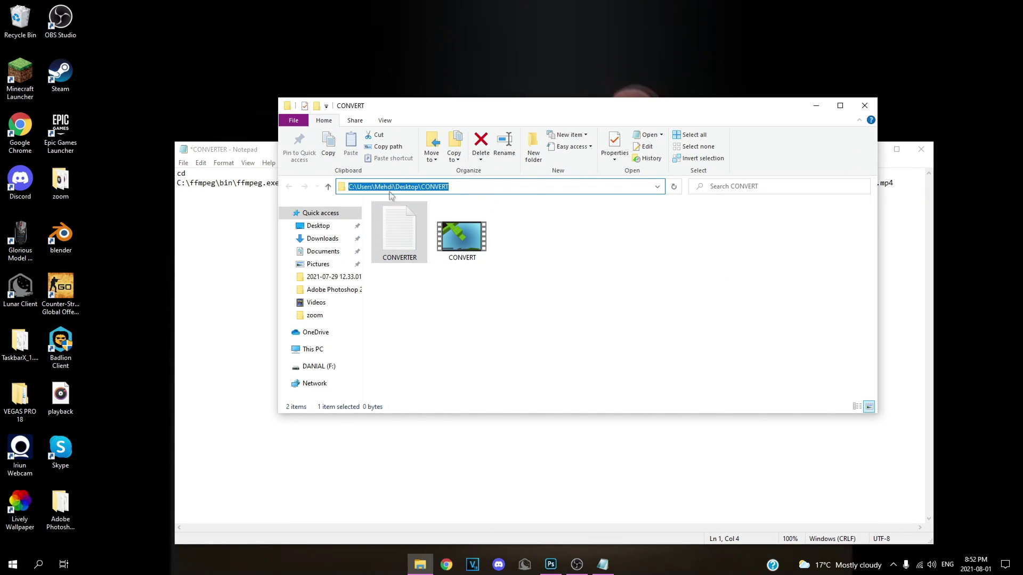
{"action": "left_click", "coordinate": [823, 105]}
{"action": "key", "text": "ctrl+v"}
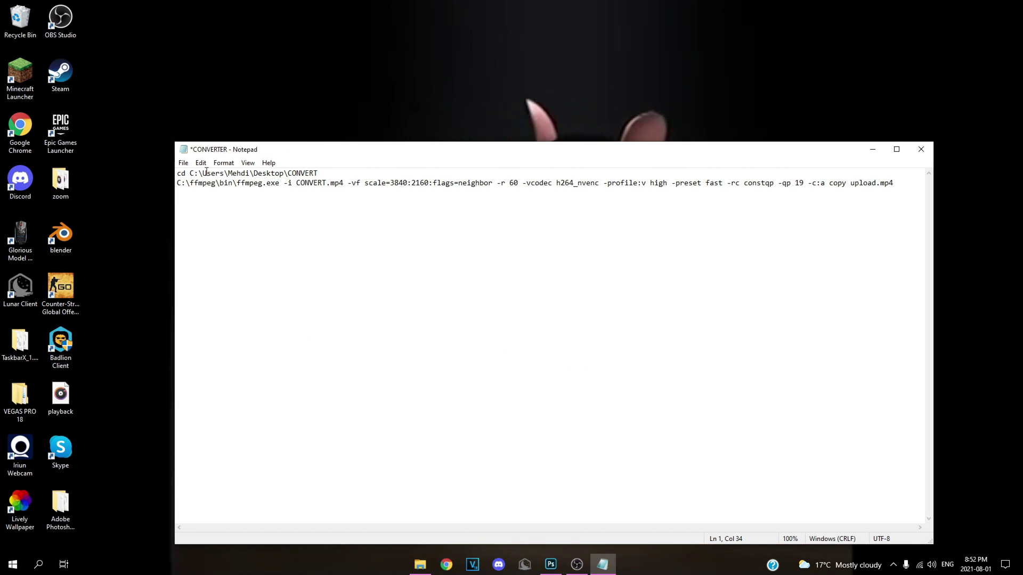
{"action": "mouse_move", "coordinate": [338, 172]}
{"action": "left_mouse_down"}
{"action": "mouse_move", "coordinate": [189, 174]}
{"action": "mouse_move", "coordinate": [325, 166]}
{"action": "left_mouse_up"}
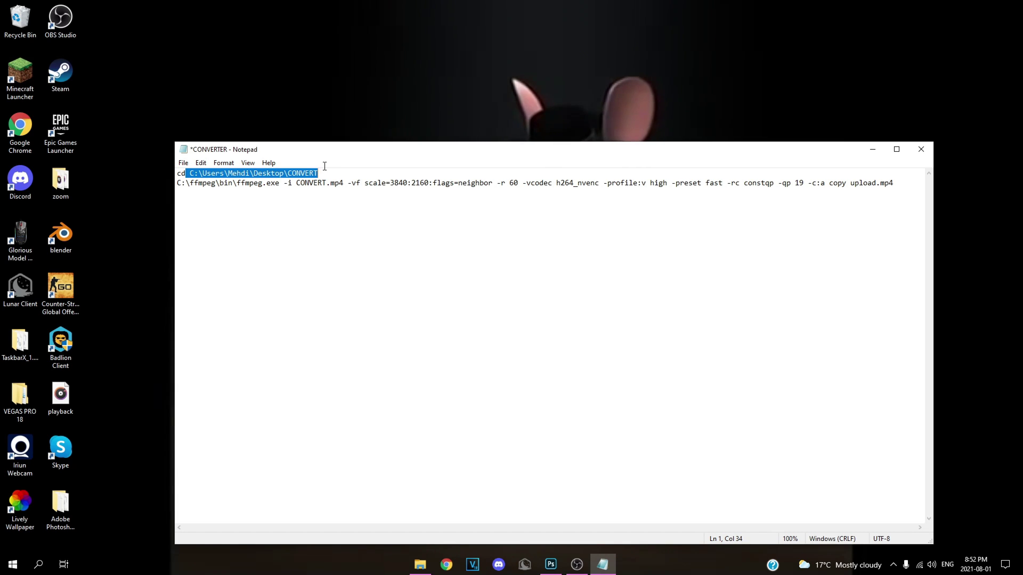
Step: Save the script in the CONVERT folder as CONVERTER.bat with the file type All Files, and close Notepad
{"action": "left_click", "coordinate": [183, 162]}
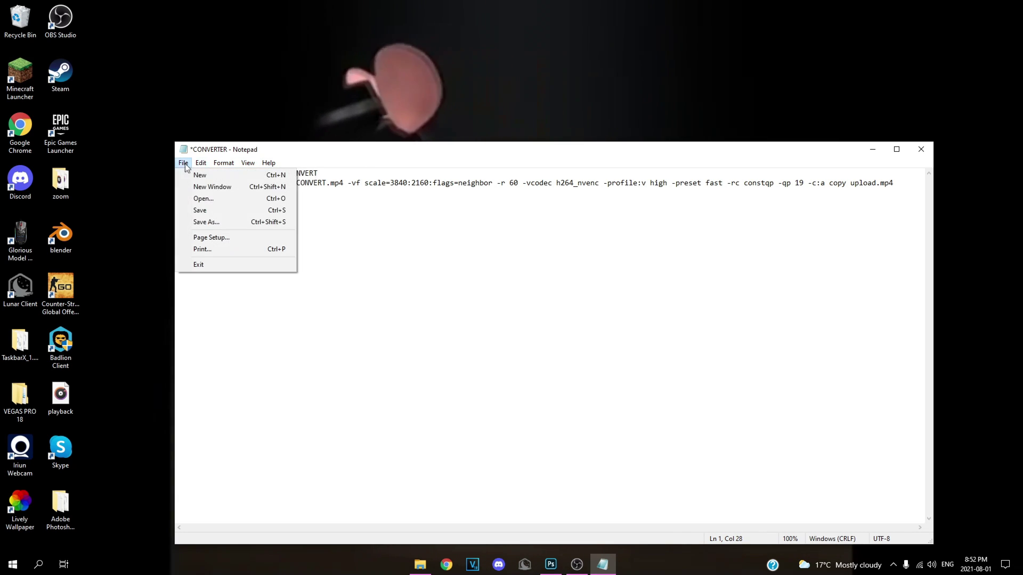
{"action": "left_click", "coordinate": [199, 210]}
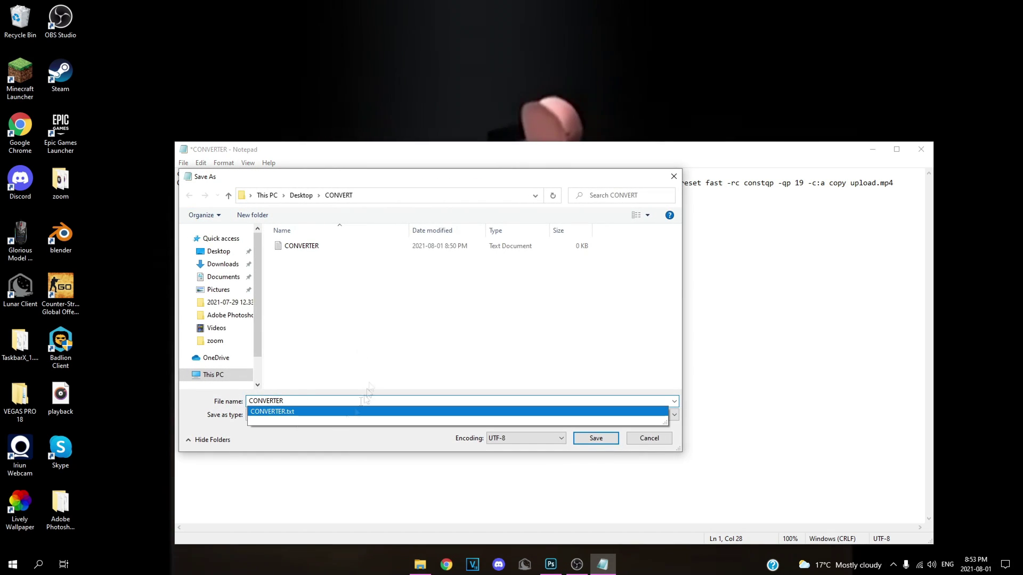
{"action": "type", "text": ".bat"}
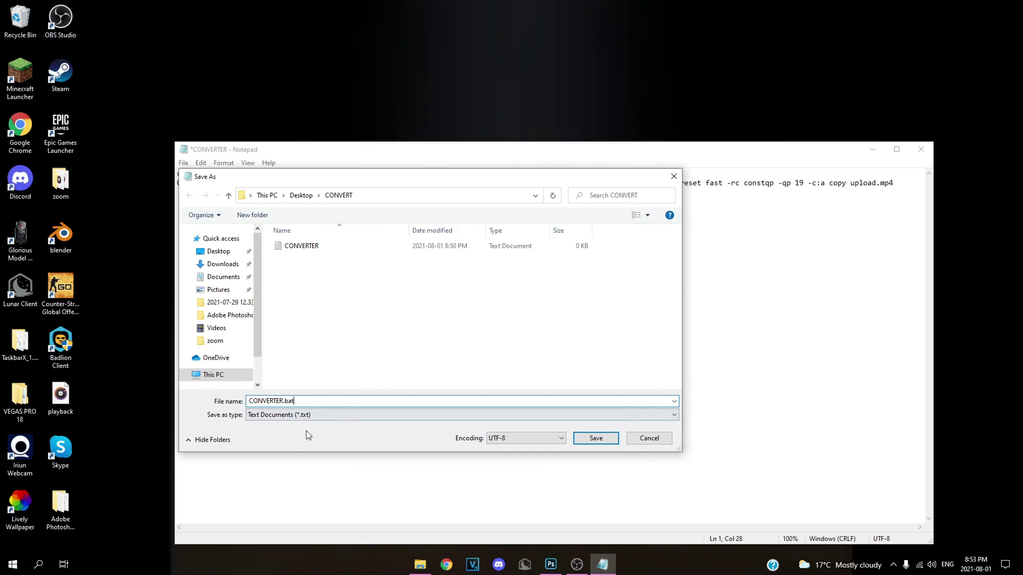
{"action": "left_click", "coordinate": [293, 414]}
{"action": "left_click", "coordinate": [279, 434]}
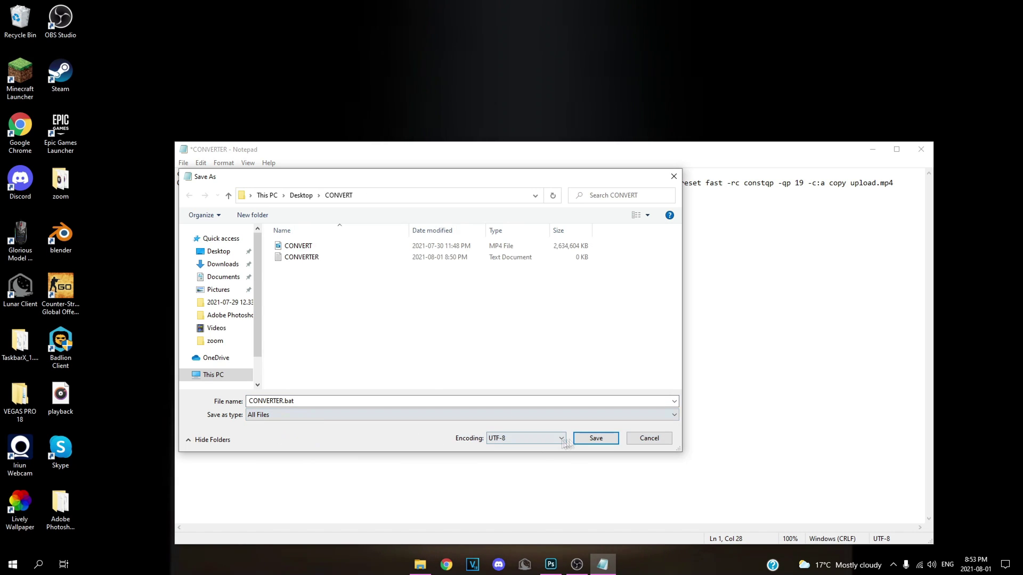
{"action": "left_click", "coordinate": [604, 439]}
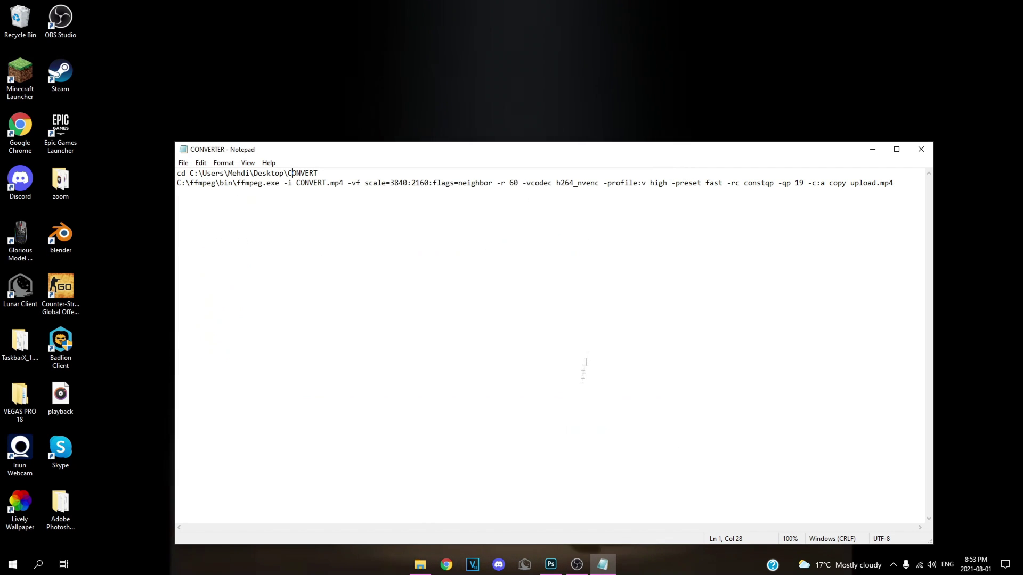
{"action": "left_click", "coordinate": [920, 149]}
Step: Return to the CONVERT folder and delete the CONVERTER text document, keeping the batch file
{"action": "left_click", "coordinate": [429, 567]}
{"action": "left_click", "coordinate": [442, 241]}
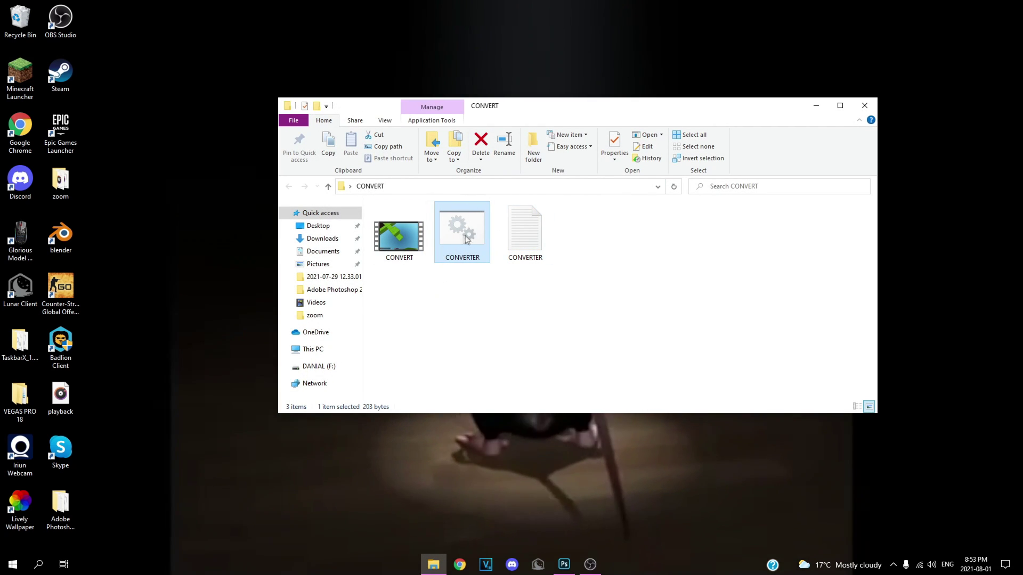
{"action": "double_click", "coordinate": [464, 258]}
{"action": "right_click", "coordinate": [524, 244]}
{"action": "left_click", "coordinate": [541, 487]}
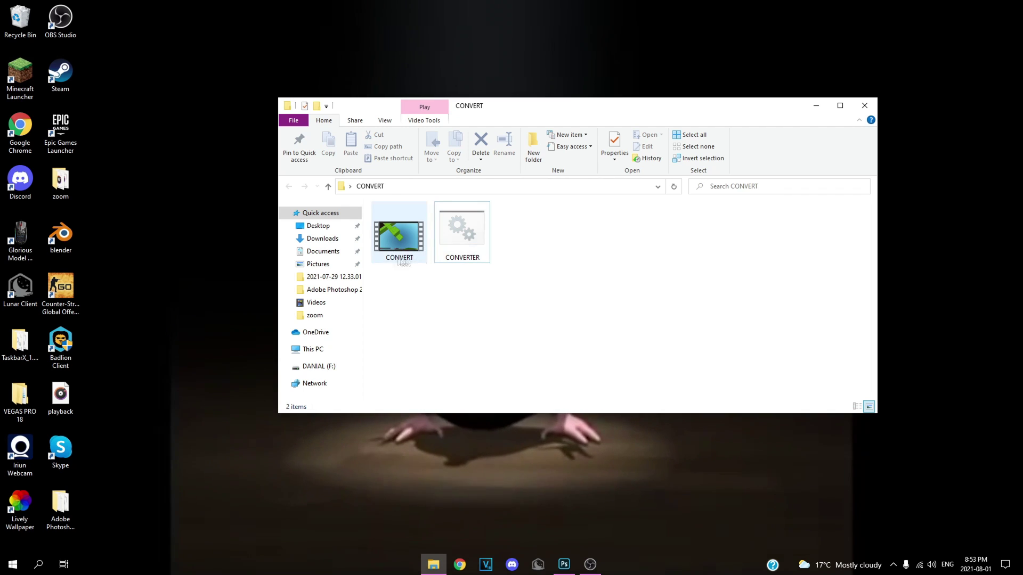
Step: Run the CONVERTER batch file to convert the CONVERT video, and select the upload output file in the folder
{"action": "double_click", "coordinate": [463, 254]}
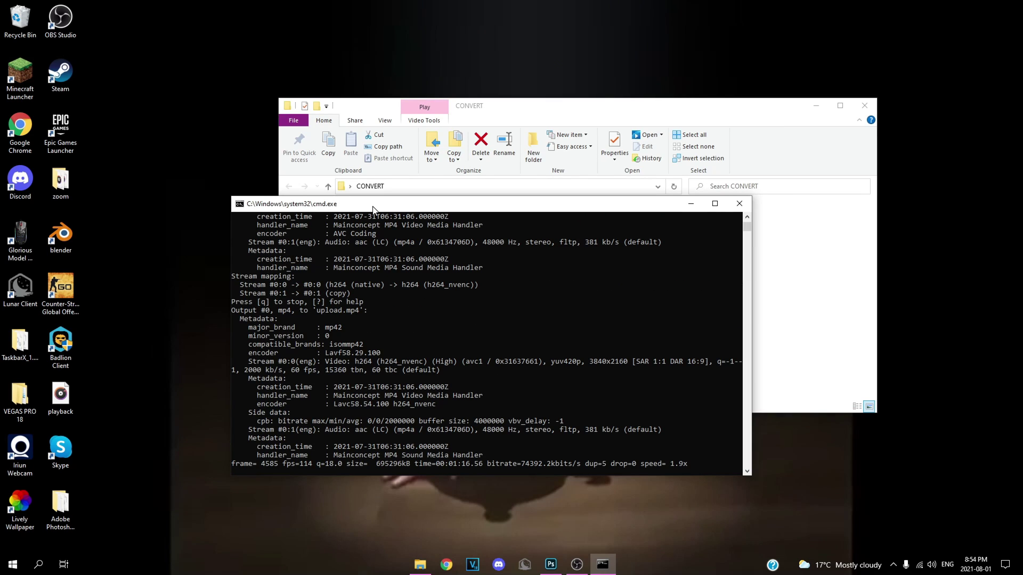
{"action": "left_click_drag", "start_coordinate": [373, 209], "coordinate": [469, 184]}
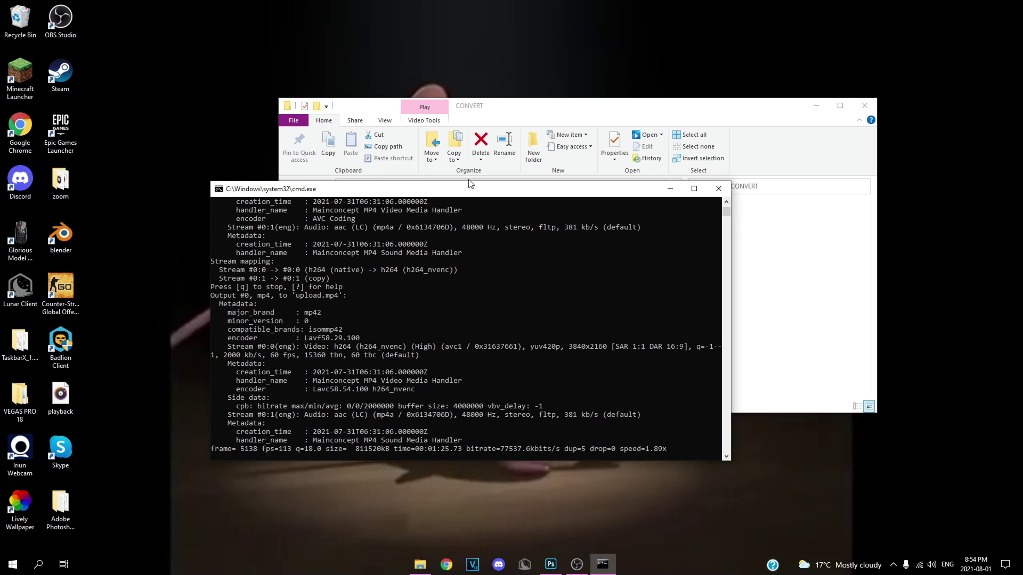
{"action": "left_click", "coordinate": [545, 248]}
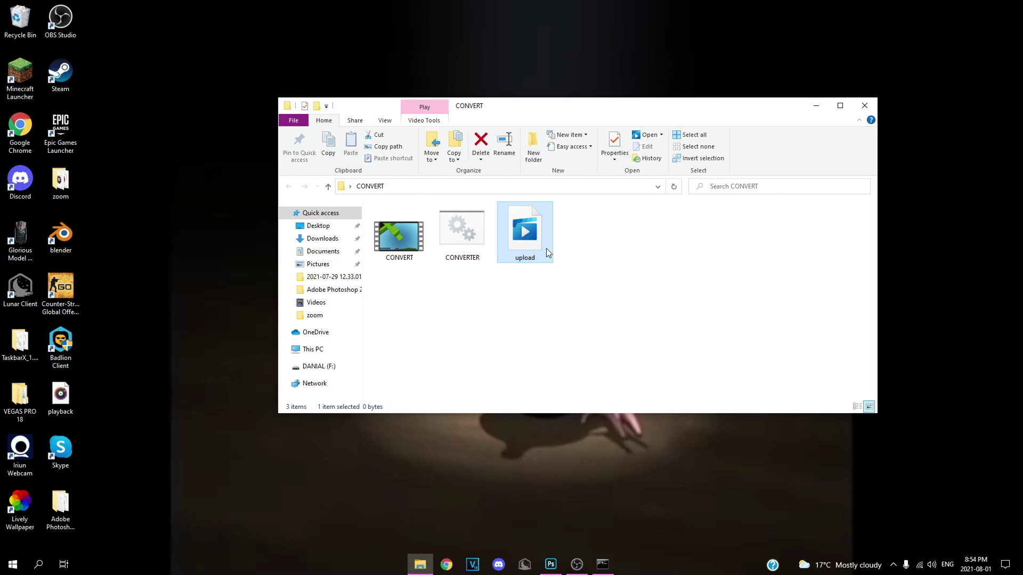